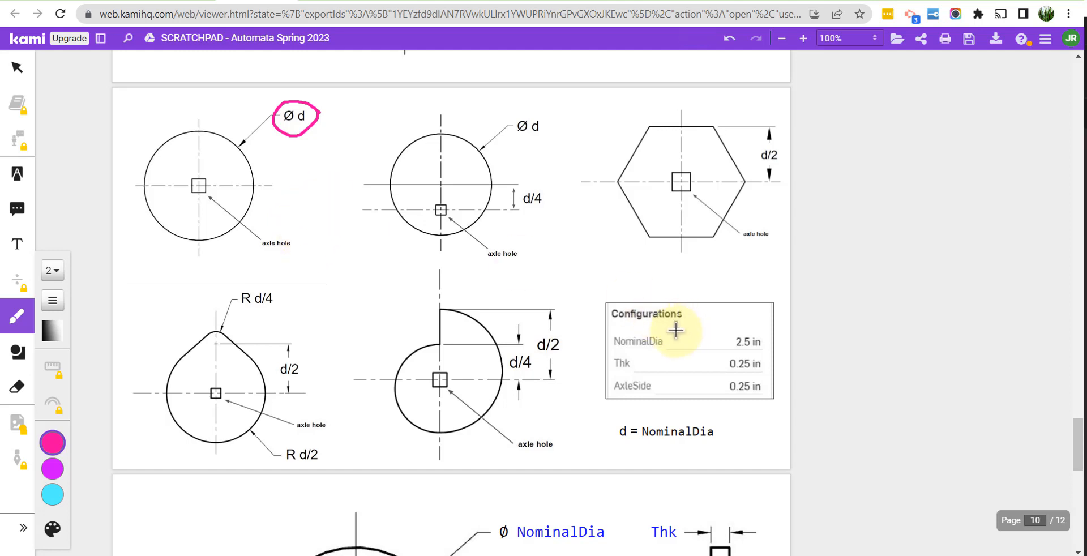
- Mark the NominalDia, Thk and AxleSide rows of the Configurations table in pink and underline the lower AxleSide label on the next page
{"action": "mouse_move", "coordinate": [688, 329]}
{"action": "left_mouse_down"}
{"action": "mouse_move", "coordinate": [605, 335]}
{"action": "mouse_move", "coordinate": [640, 350]}
{"action": "mouse_move", "coordinate": [761, 351]}
{"action": "mouse_move", "coordinate": [771, 340]}
{"action": "mouse_move", "coordinate": [687, 327]}
{"action": "left_mouse_up"}
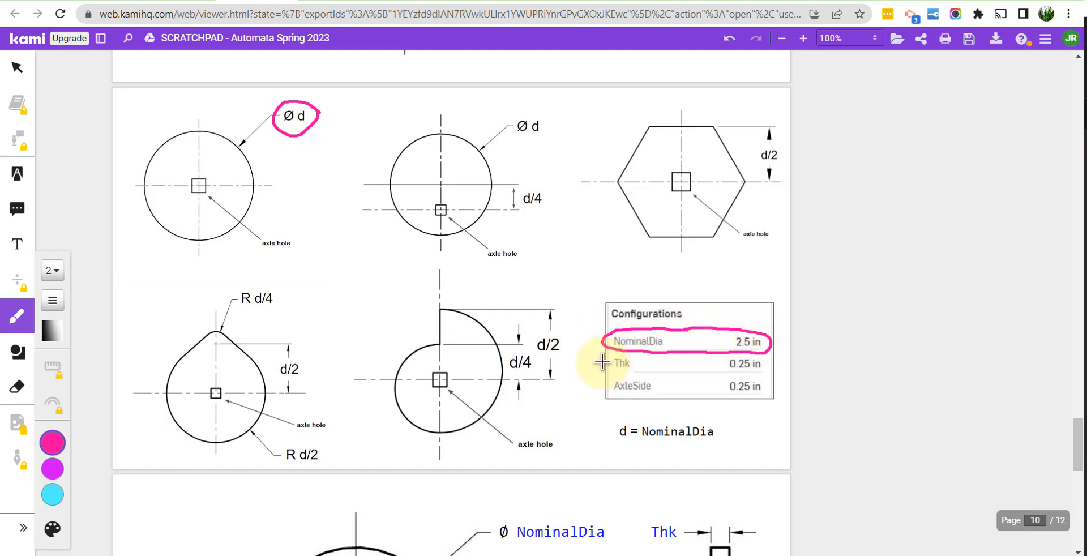
{"action": "left_click_drag", "start_coordinate": [600, 366], "coordinate": [608, 356]}
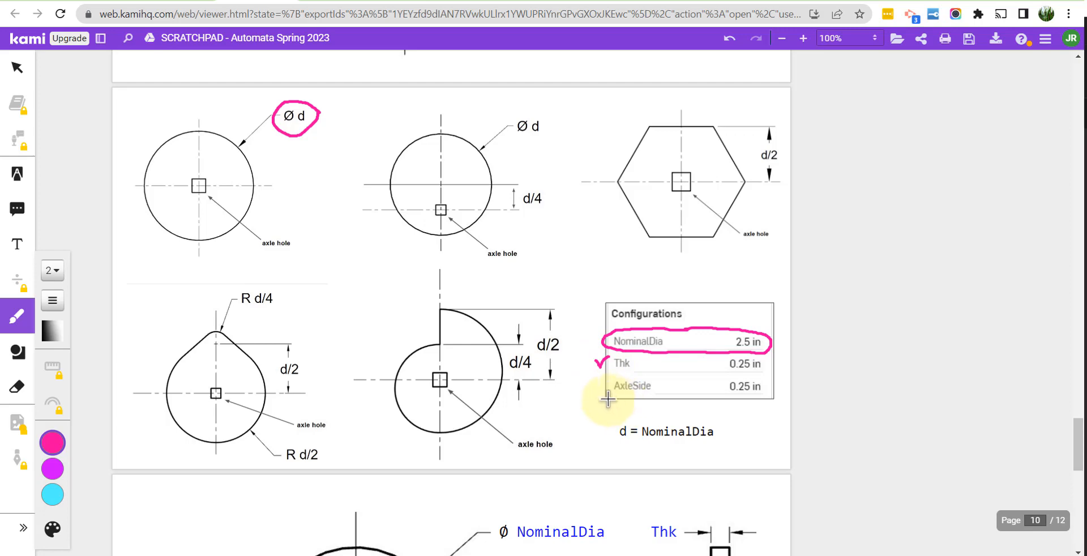
{"action": "left_click_drag", "start_coordinate": [598, 383], "coordinate": [613, 373]}
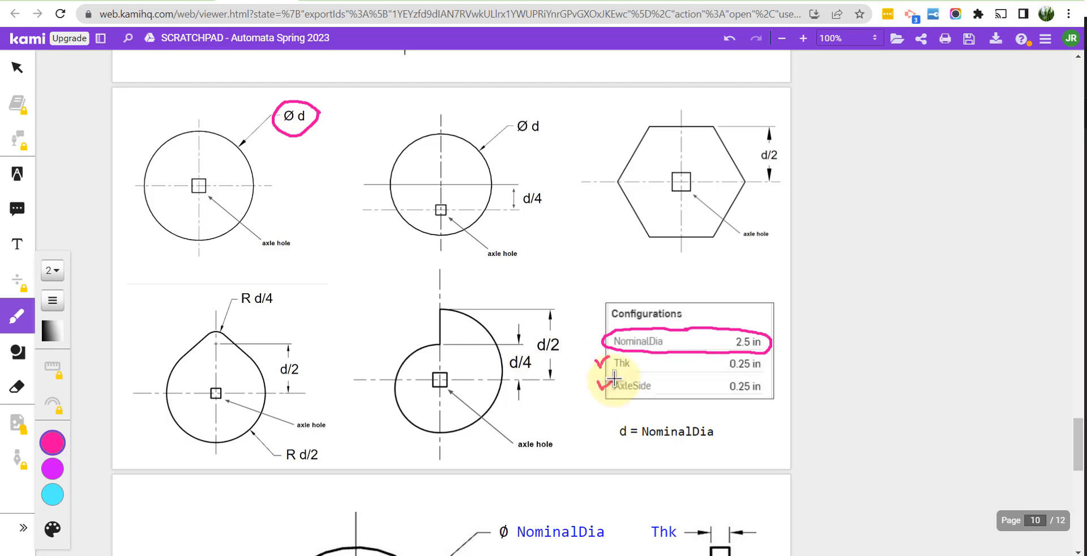
{"action": "scroll", "coordinate": [232, 397], "scroll_direction": "down", "scroll_amount": 7}
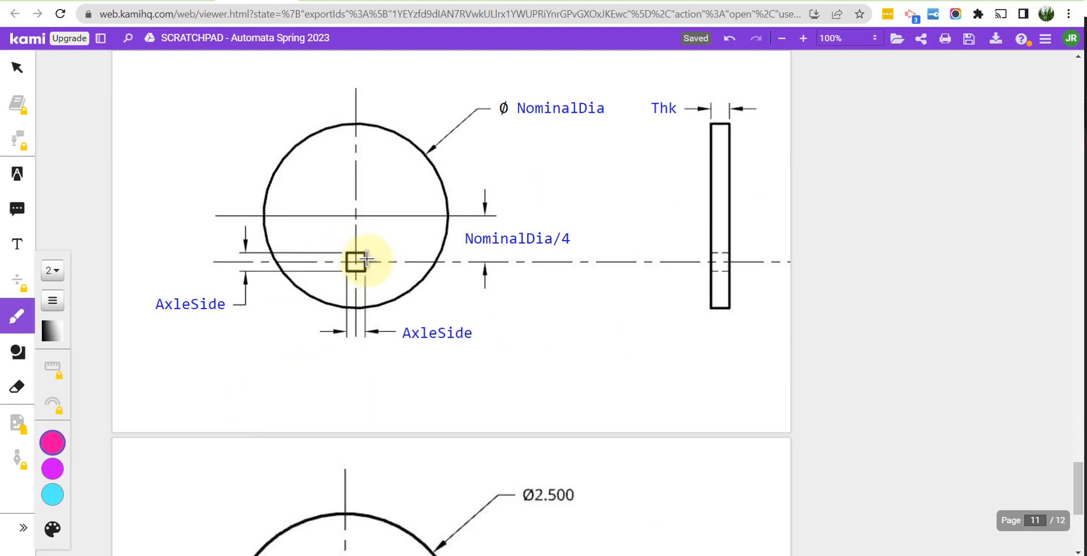
{"action": "left_click_drag", "start_coordinate": [405, 347], "coordinate": [462, 349]}
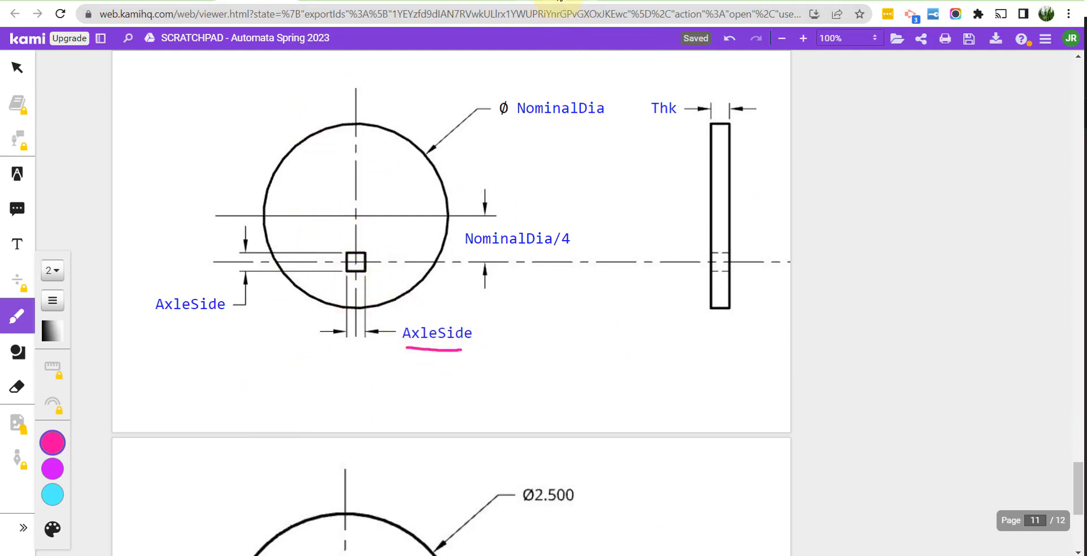
- Switch to the Onshape cam document and open the Round part studio
{"action": "left_click", "coordinate": [557, 3]}
{"action": "mouse_move", "coordinate": [125, 551]}
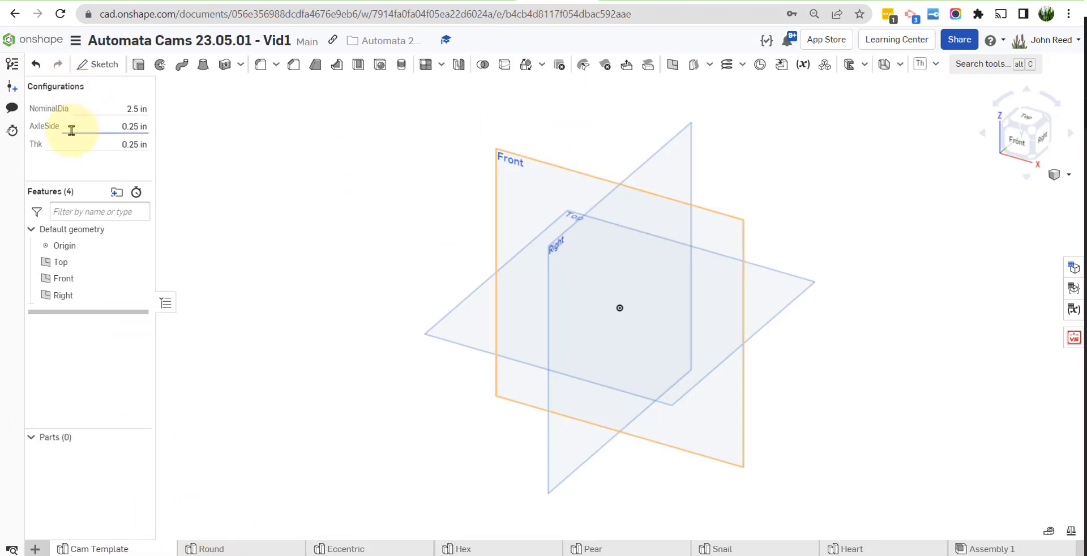
{"action": "left_click", "coordinate": [264, 551]}
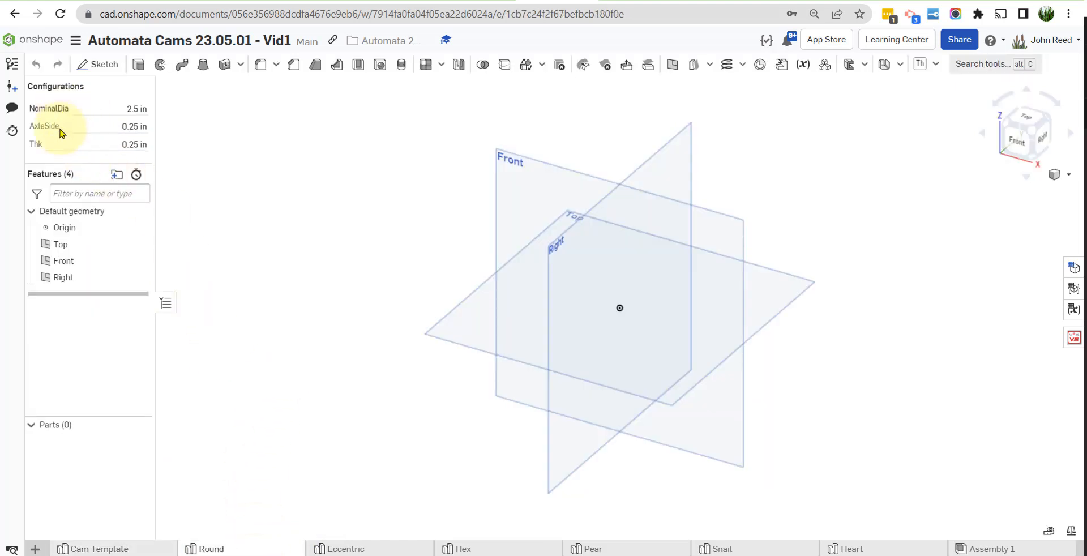
- Switch to the Kami scratchpad, outline the centred round cam drawing on page 10 in orange, and return to Onshape
{"action": "left_click", "coordinate": [256, 0]}
{"action": "scroll", "coordinate": [412, 286], "scroll_direction": "up", "scroll_amount": 10}
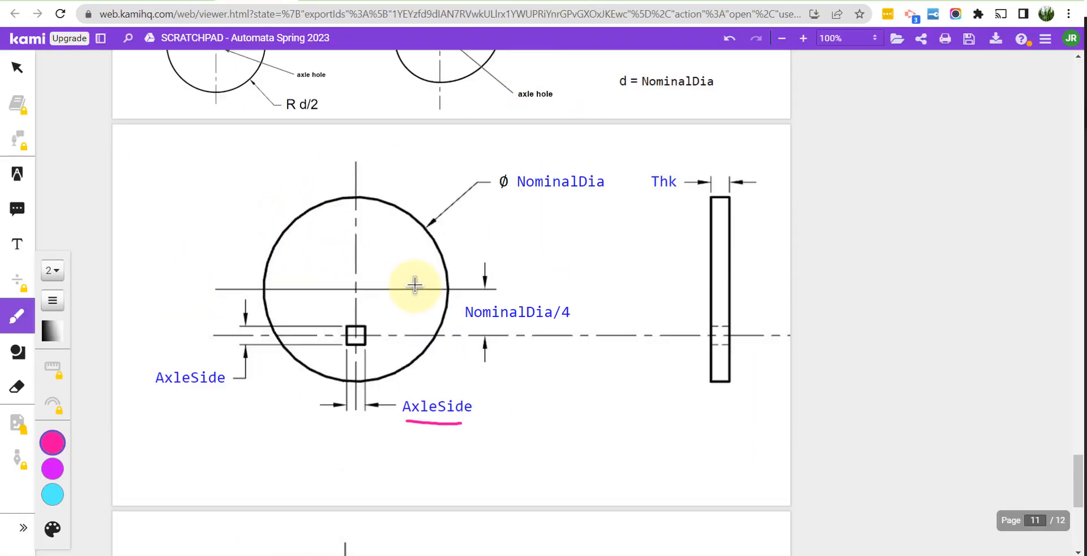
{"action": "left_click", "coordinate": [52, 442]}
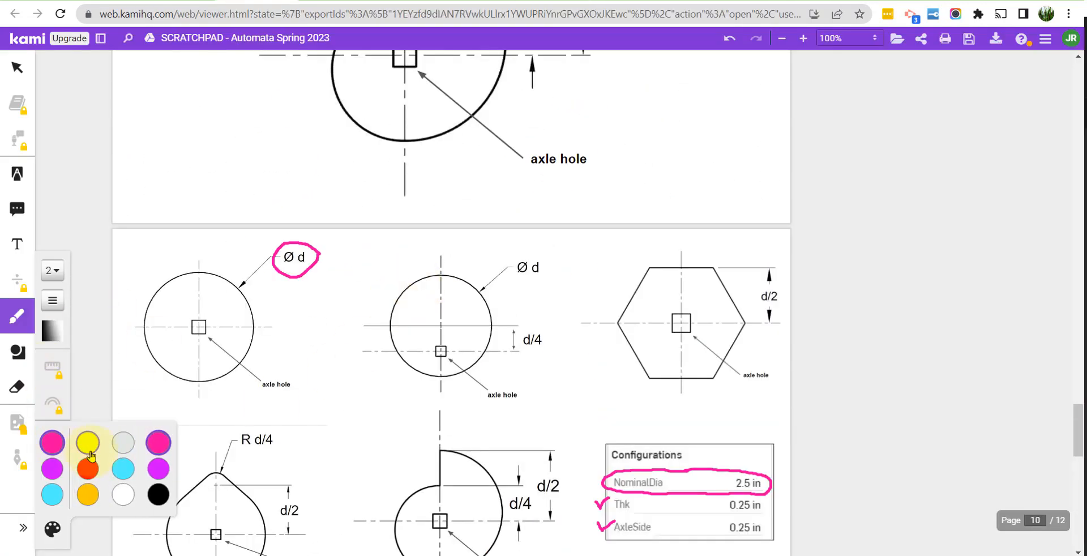
{"action": "left_click", "coordinate": [88, 495]}
{"action": "mouse_move", "coordinate": [196, 232]}
{"action": "left_mouse_down"}
{"action": "mouse_move", "coordinate": [128, 279]}
{"action": "mouse_move", "coordinate": [207, 408]}
{"action": "mouse_move", "coordinate": [341, 348]}
{"action": "mouse_move", "coordinate": [310, 226]}
{"action": "mouse_move", "coordinate": [214, 231]}
{"action": "left_mouse_up"}
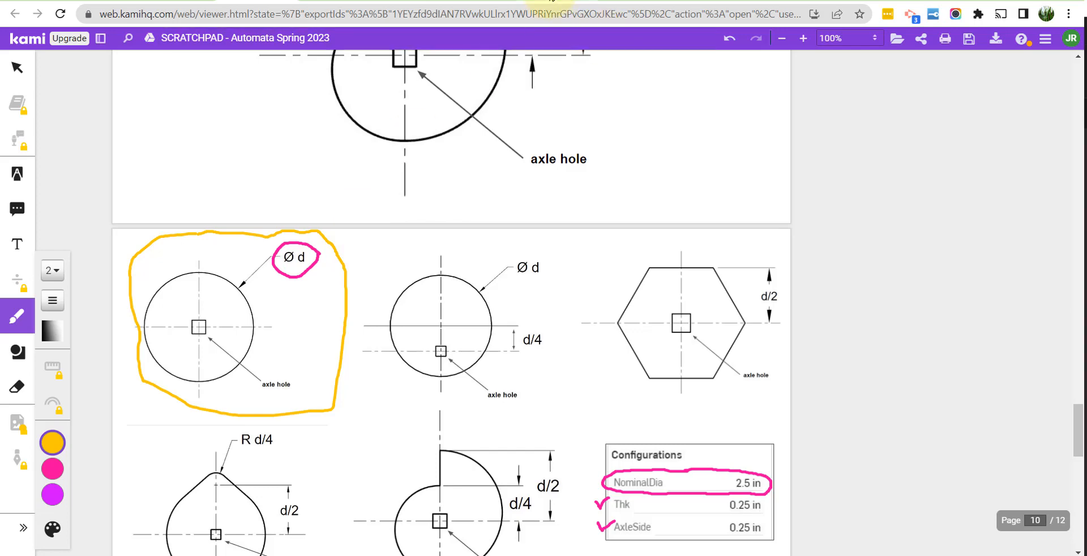
{"action": "left_click", "coordinate": [549, 5]}
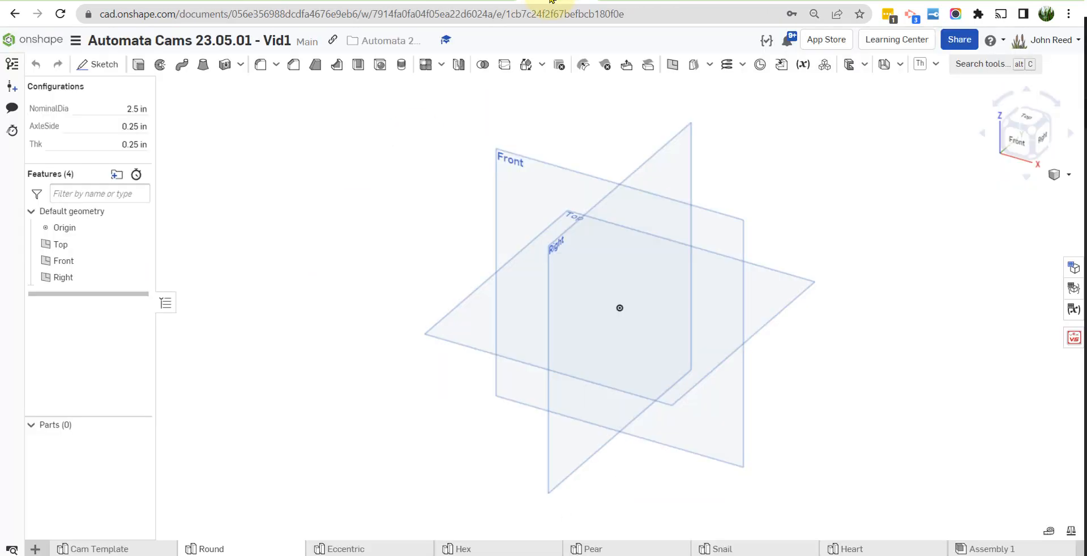
{"action": "left_click", "coordinate": [89, 66]}
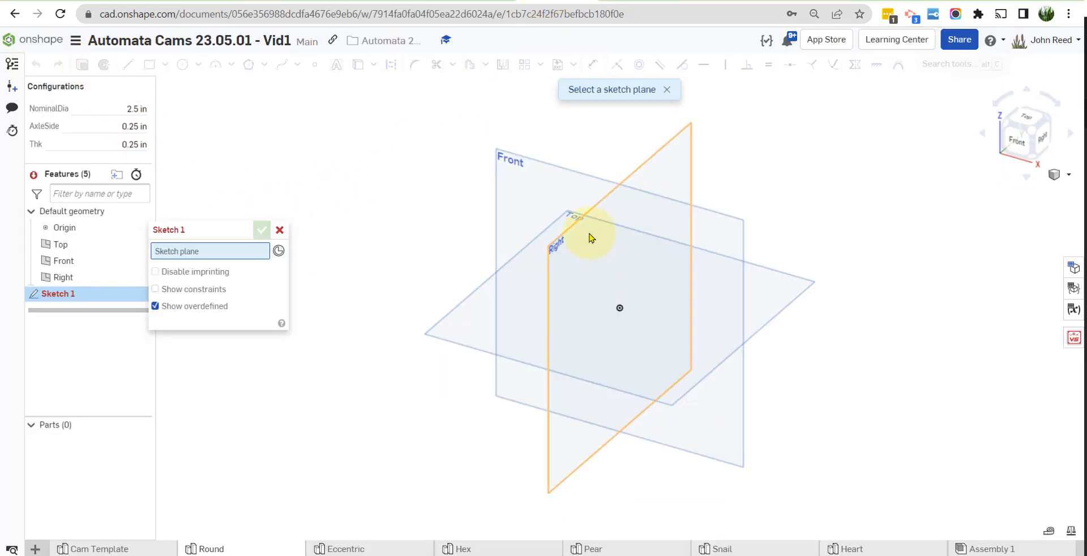
{"action": "left_click", "coordinate": [508, 174]}
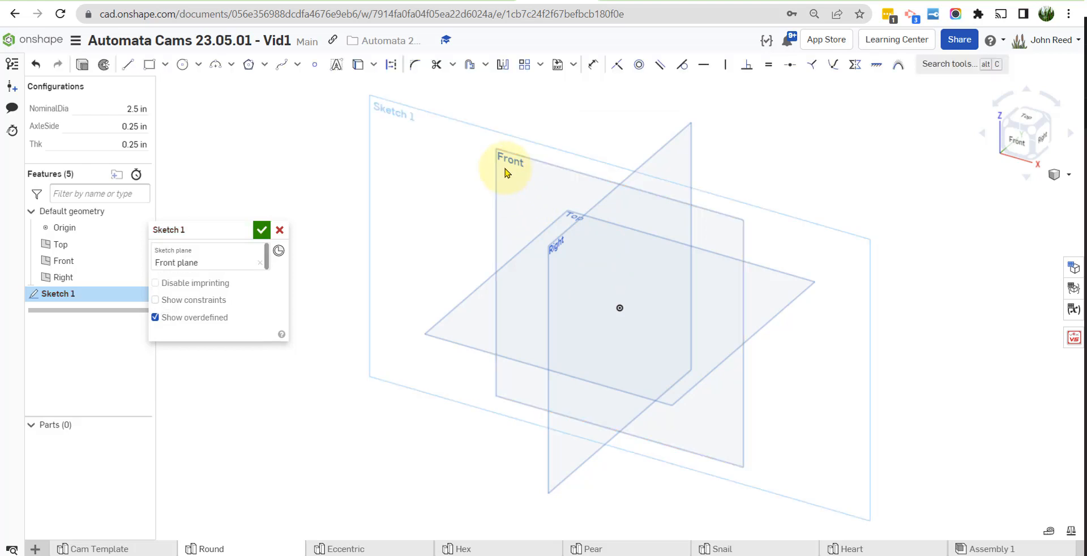
{"action": "key", "text": "n"}
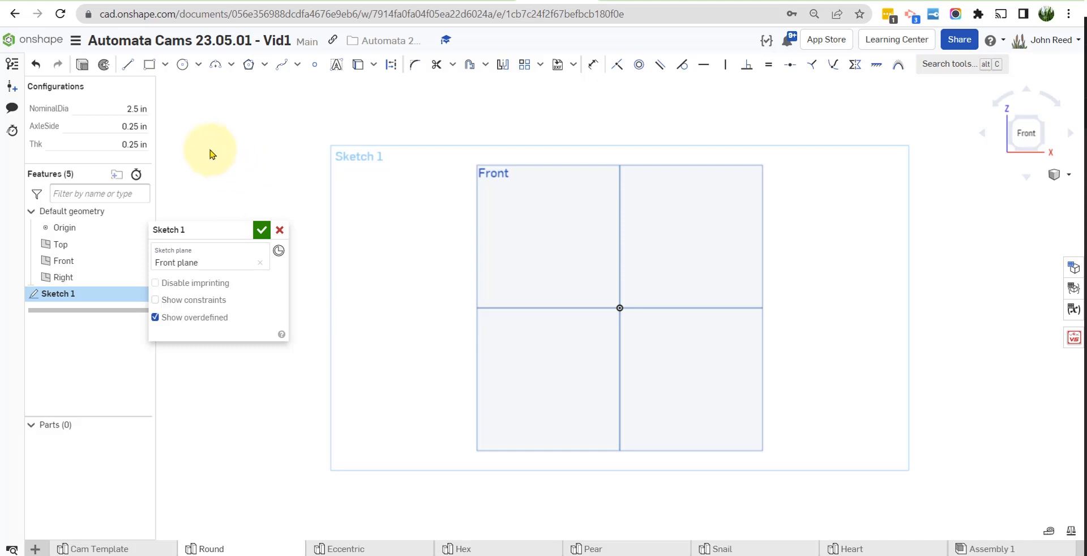
{"action": "left_click", "coordinate": [183, 67]}
{"action": "left_click_drag", "start_coordinate": [619, 308], "coordinate": [667, 242]}
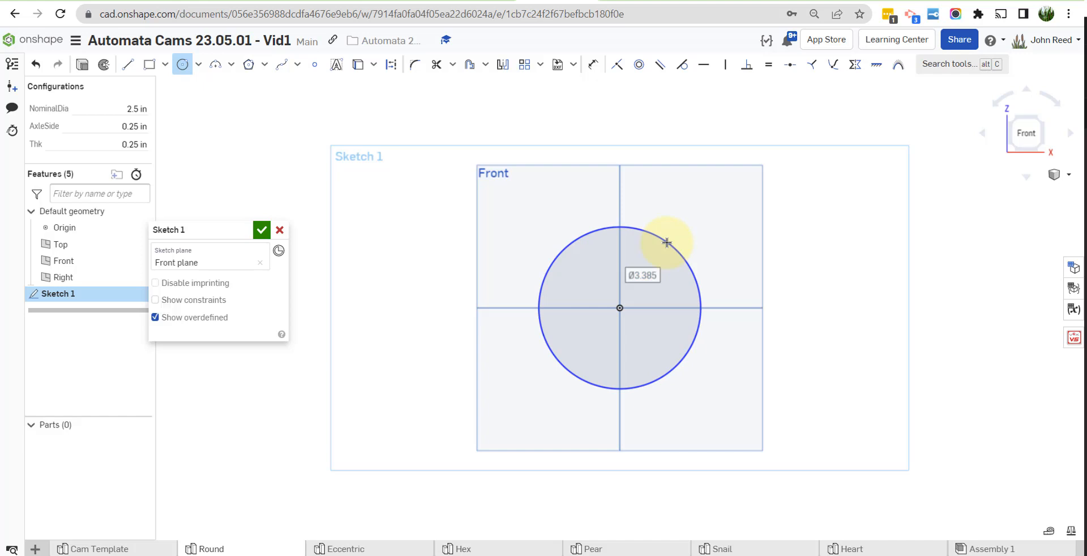
{"action": "key", "text": "n"}
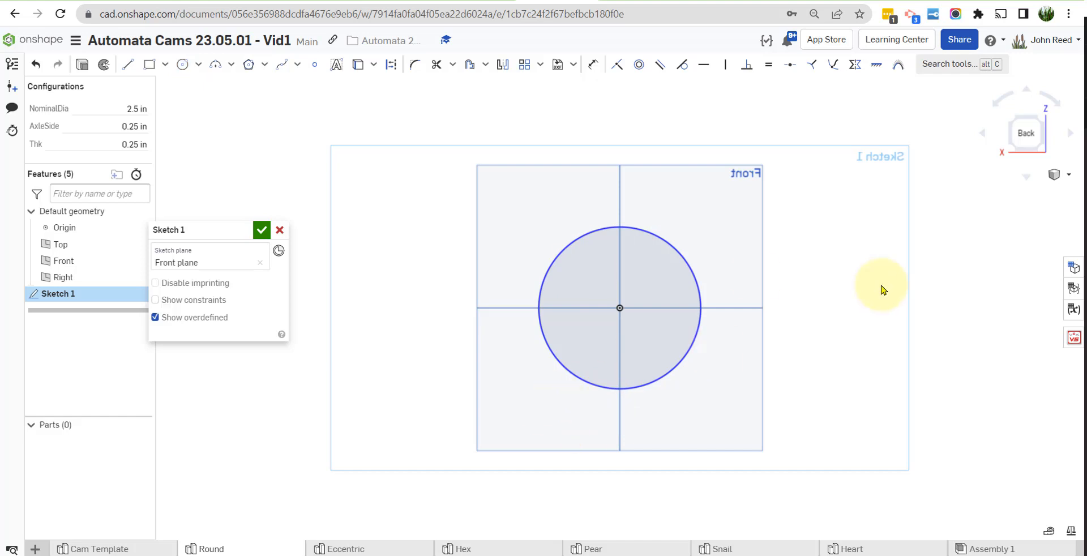
{"action": "left_click", "coordinate": [280, 230]}
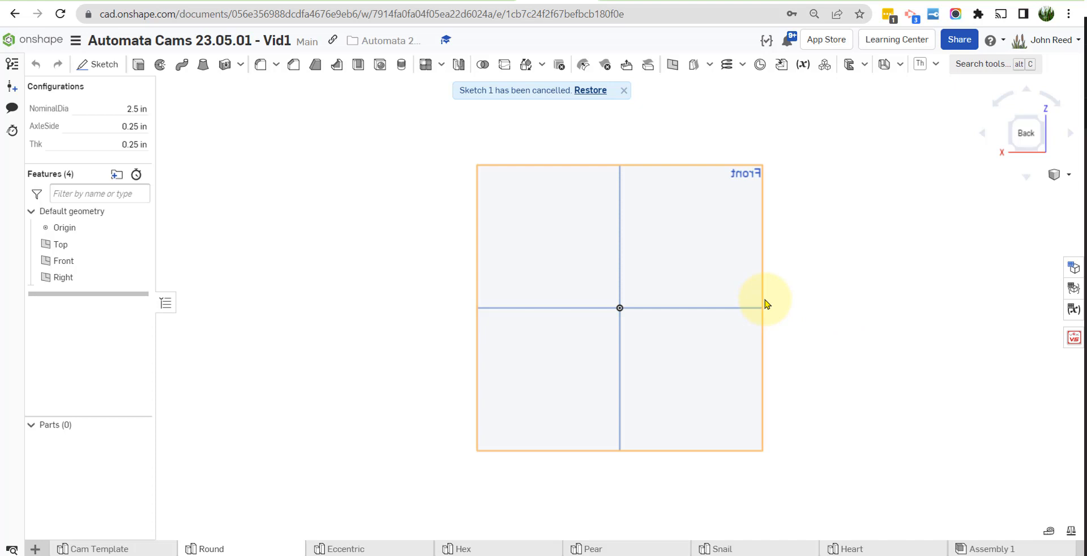
{"action": "key", "text": "shift+7"}
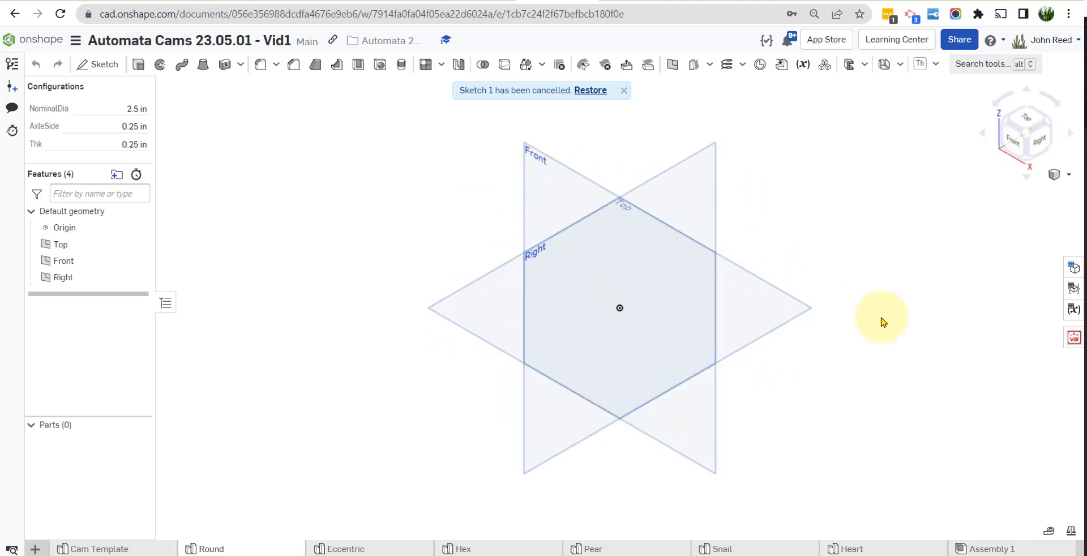
{"action": "left_click", "coordinate": [622, 91]}
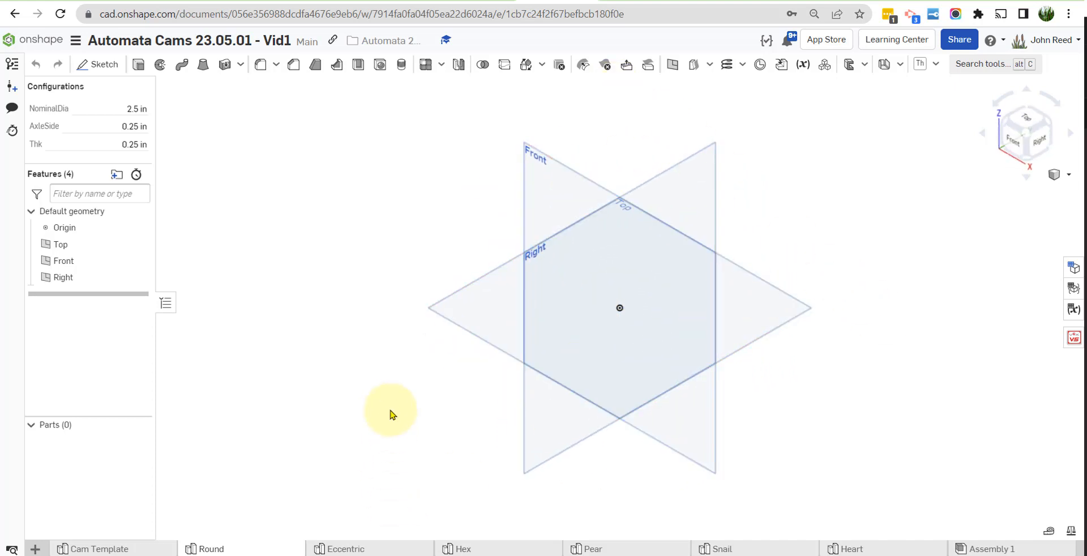
- Start a sketch on the Front plane and draw a circle about 4.8 in in diameter centred on the origin
{"action": "left_click", "coordinate": [111, 69]}
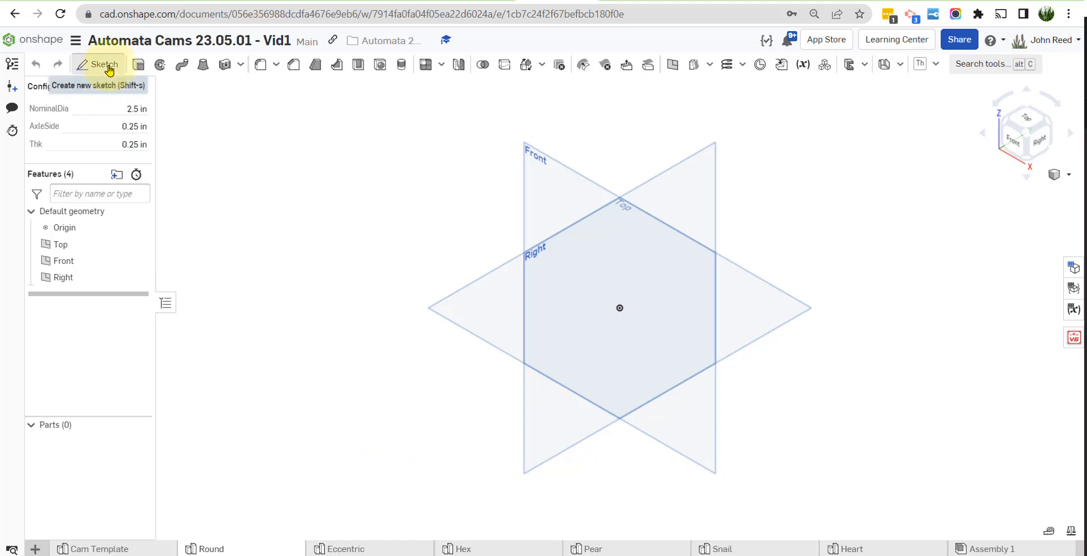
{"action": "left_click", "coordinate": [544, 165]}
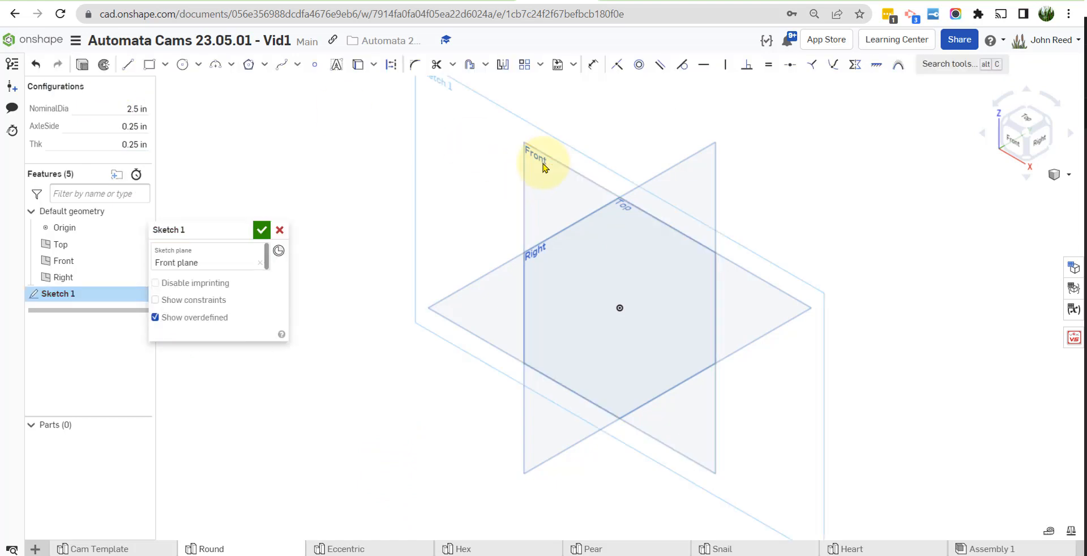
{"action": "key", "text": "n"}
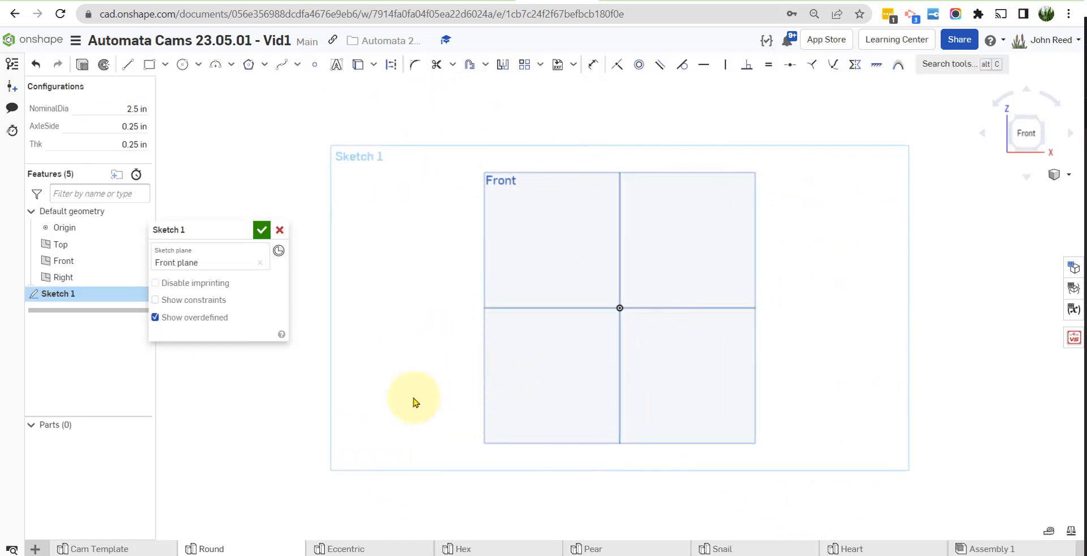
{"action": "left_click", "coordinate": [183, 63]}
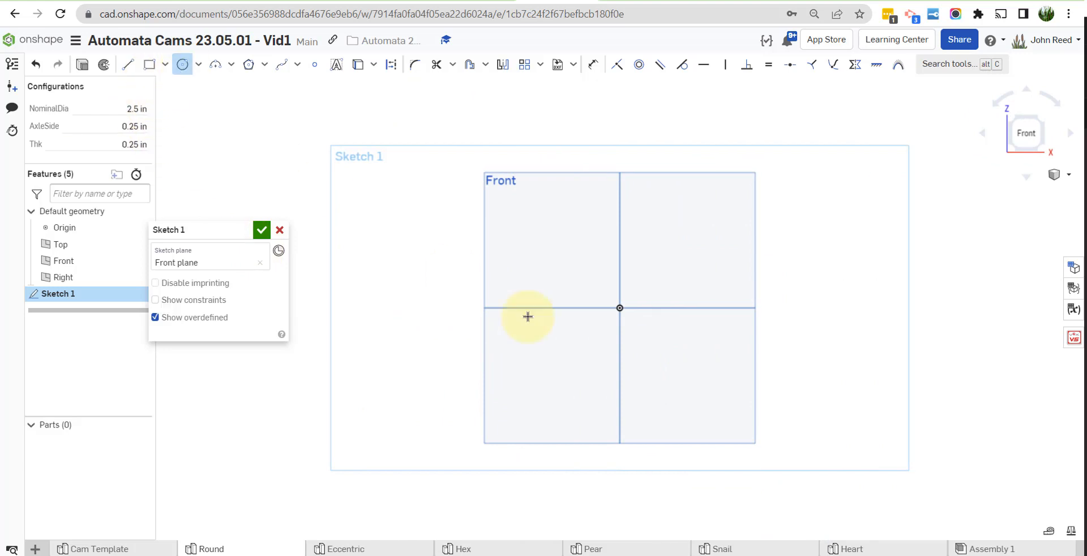
{"action": "left_click", "coordinate": [620, 306]}
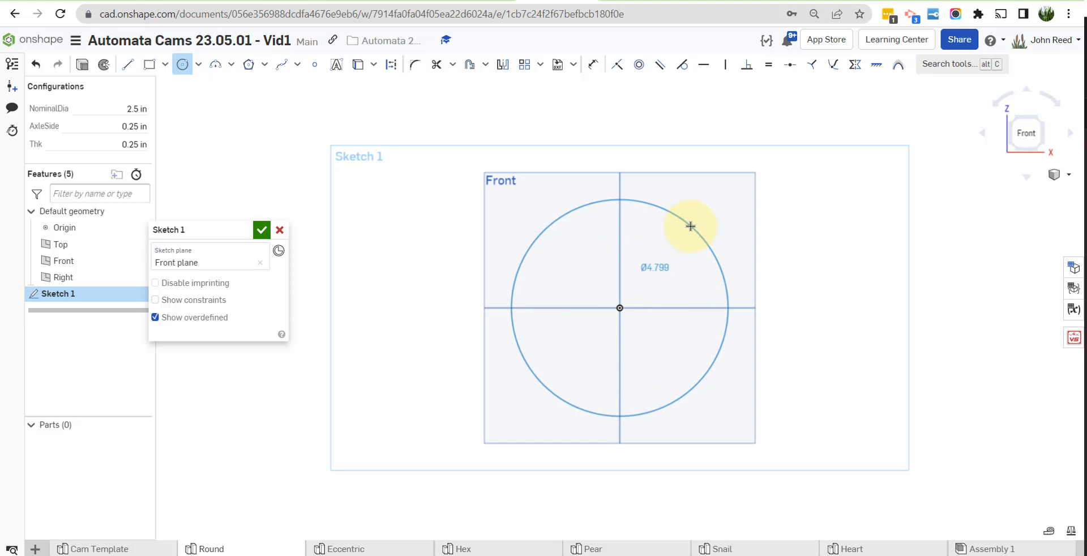
{"action": "left_click", "coordinate": [690, 226]}
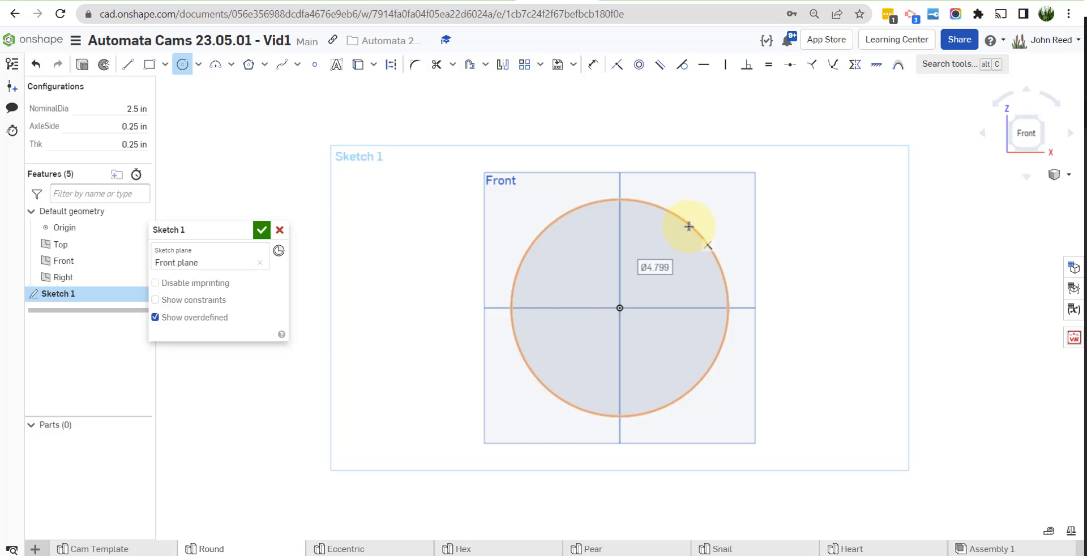
- Set the circle's diameter to the configuration variable #NominalDia and place the dimension outside the circle at its upper right
{"action": "type", "text": "4"}
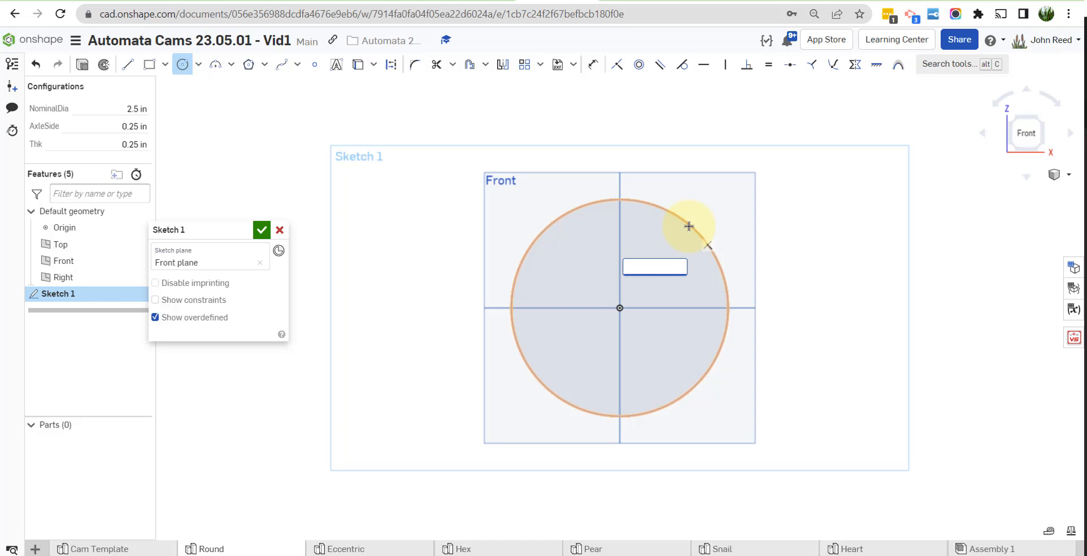
{"action": "type", "text": "N"}
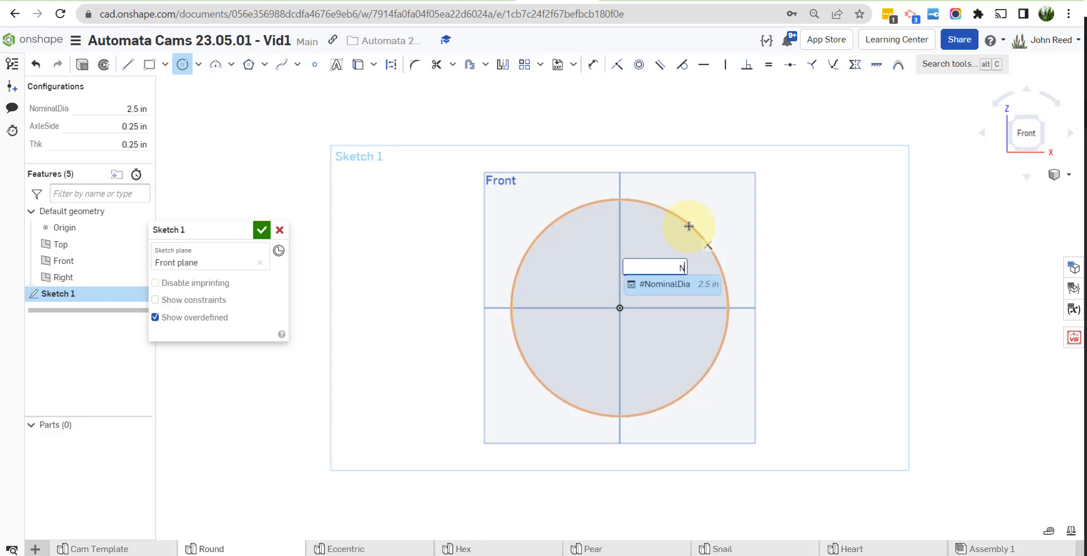
{"action": "left_click", "coordinate": [673, 287]}
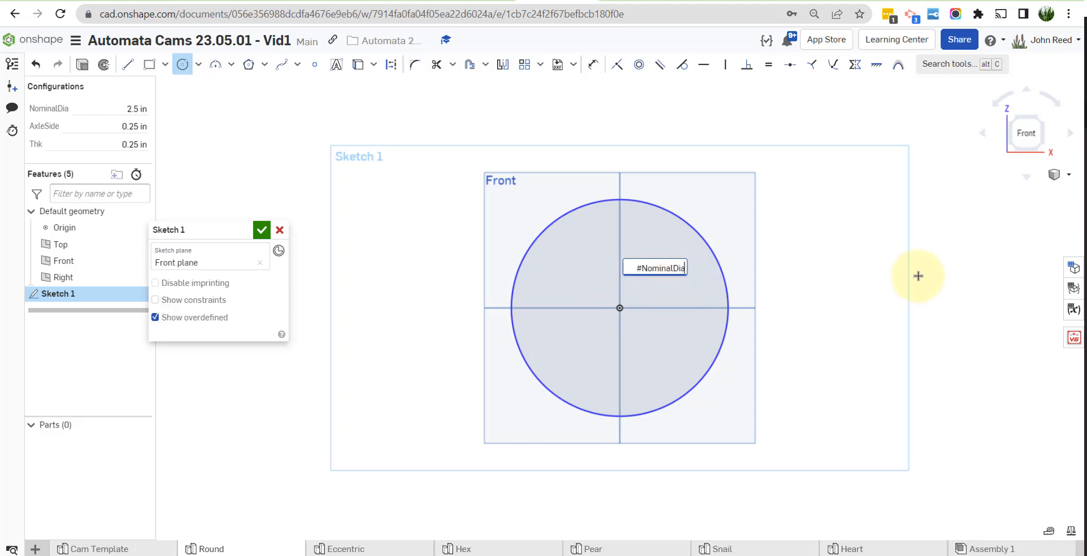
{"action": "key", "text": "Return"}
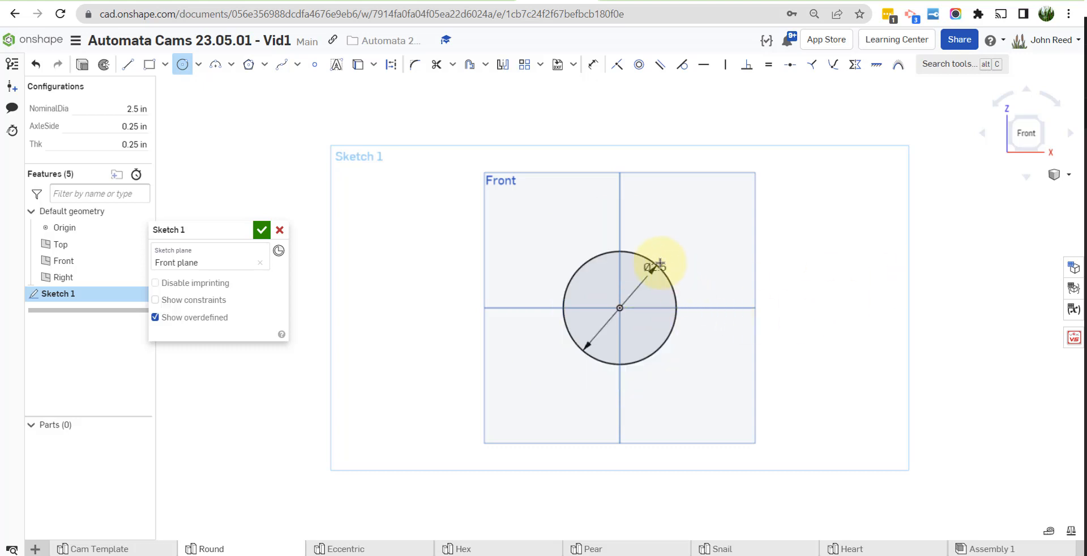
{"action": "key", "text": "Escape"}
{"action": "left_click_drag", "start_coordinate": [657, 267], "coordinate": [694, 229]}
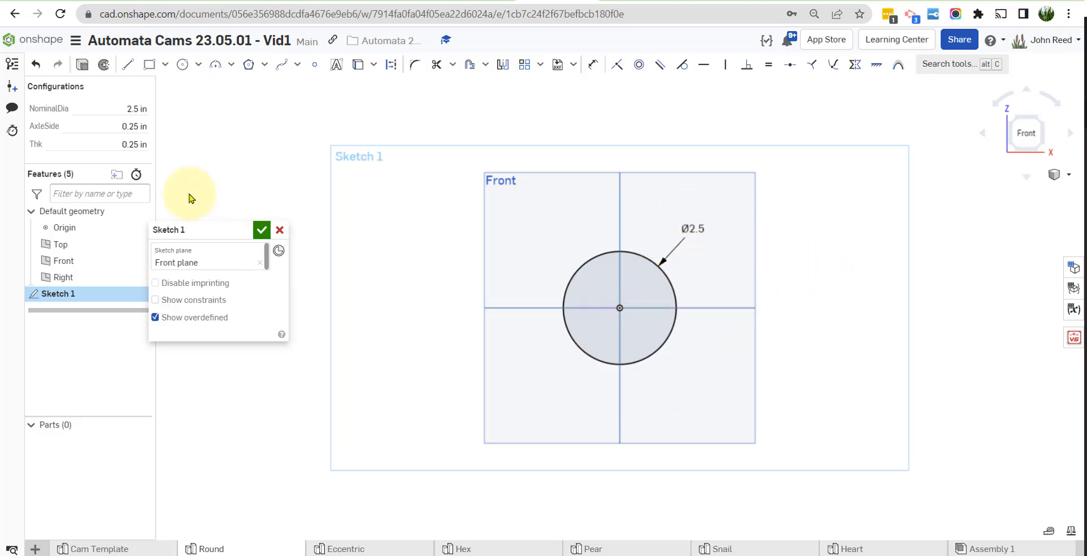
- Test the circle's link to the configuration by setting NominalDia to 1.5 in and back to 2.5 in
{"action": "left_click", "coordinate": [122, 108]}
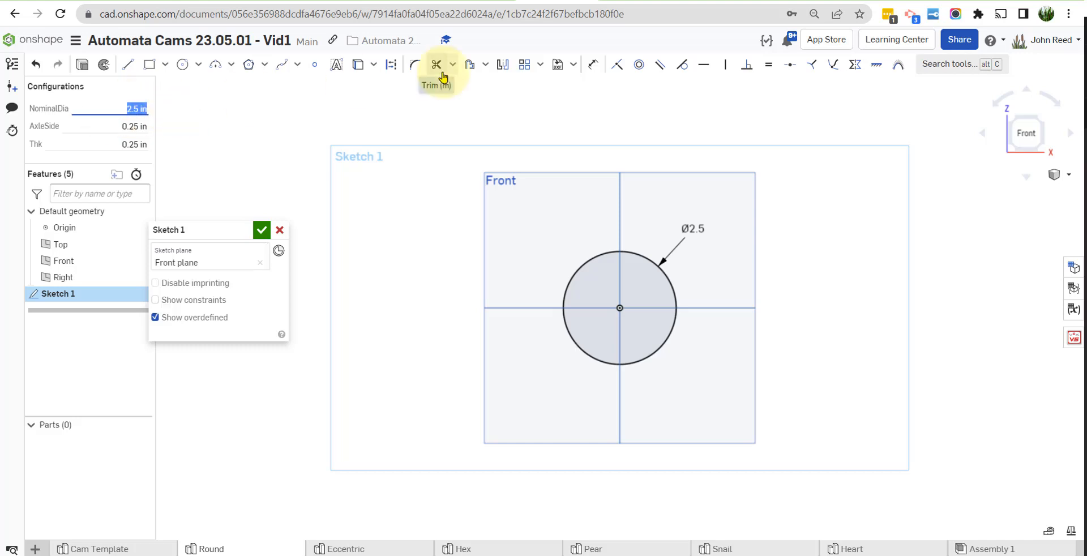
{"action": "type", "text": "1"}
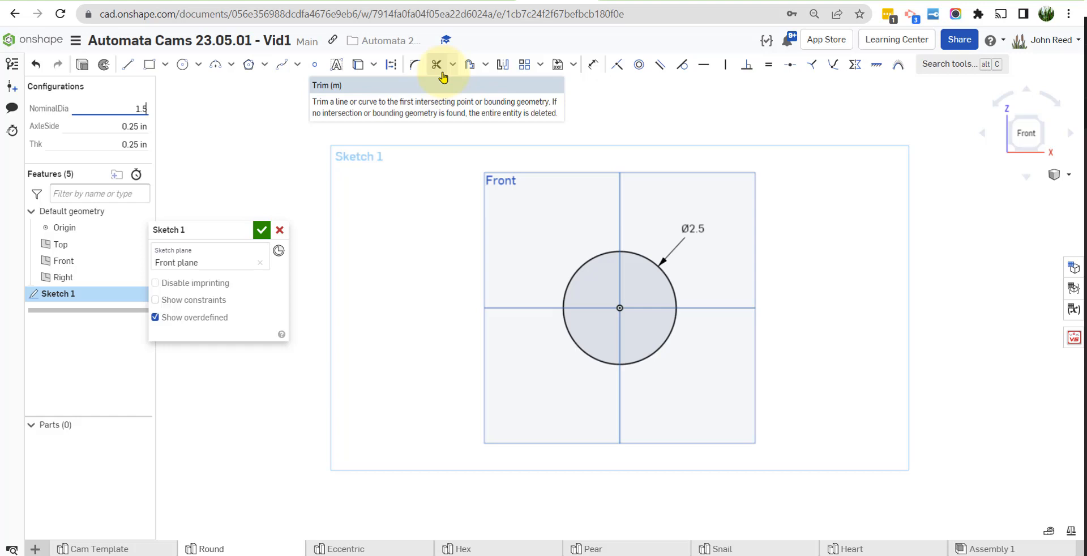
{"action": "type", "text": ".5"}
{"action": "key", "text": "Tab"}
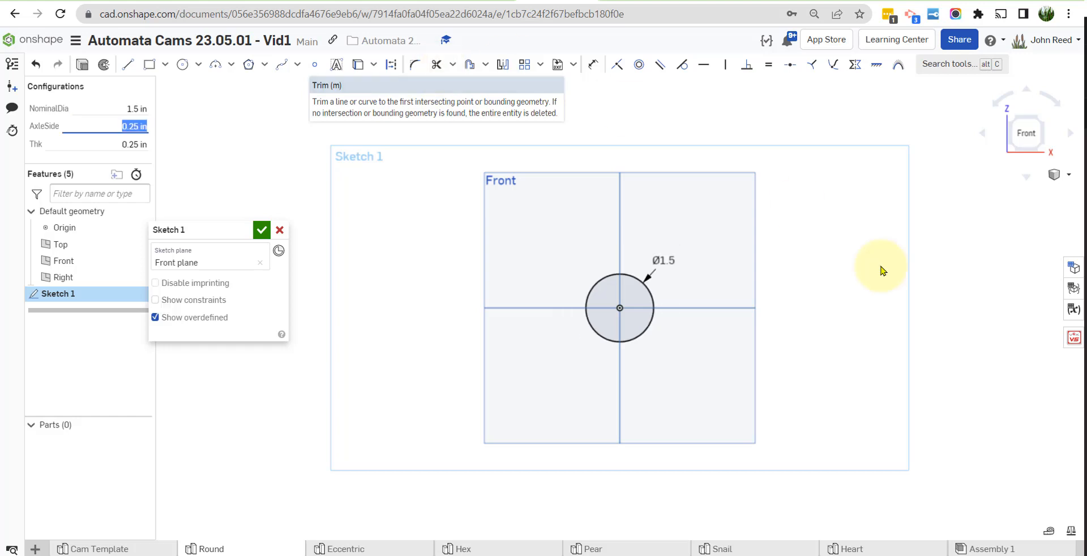
{"action": "left_click", "coordinate": [121, 106]}
{"action": "type", "text": "2"}
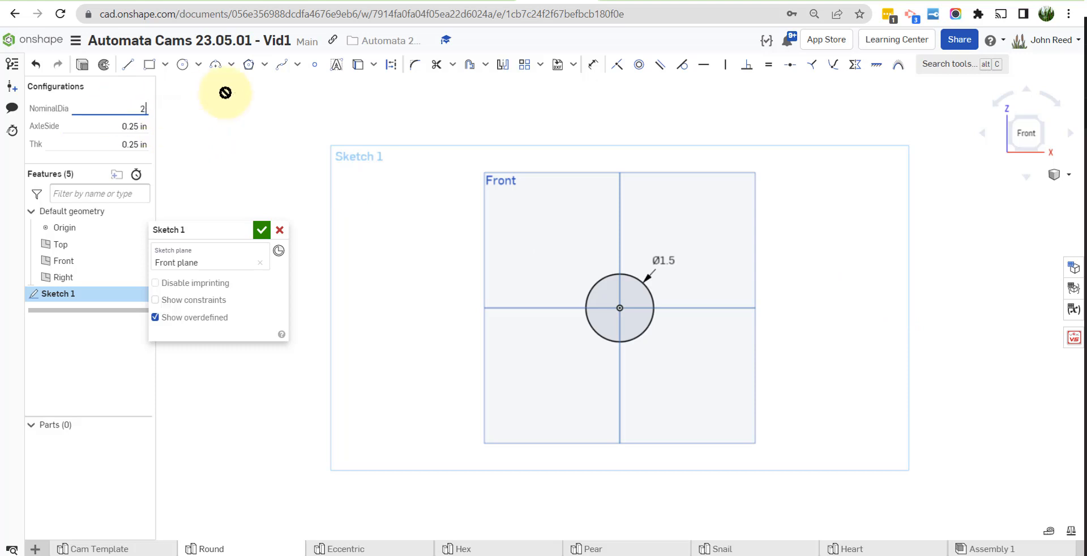
{"action": "type", "text": ".5"}
{"action": "key", "text": "Tab"}
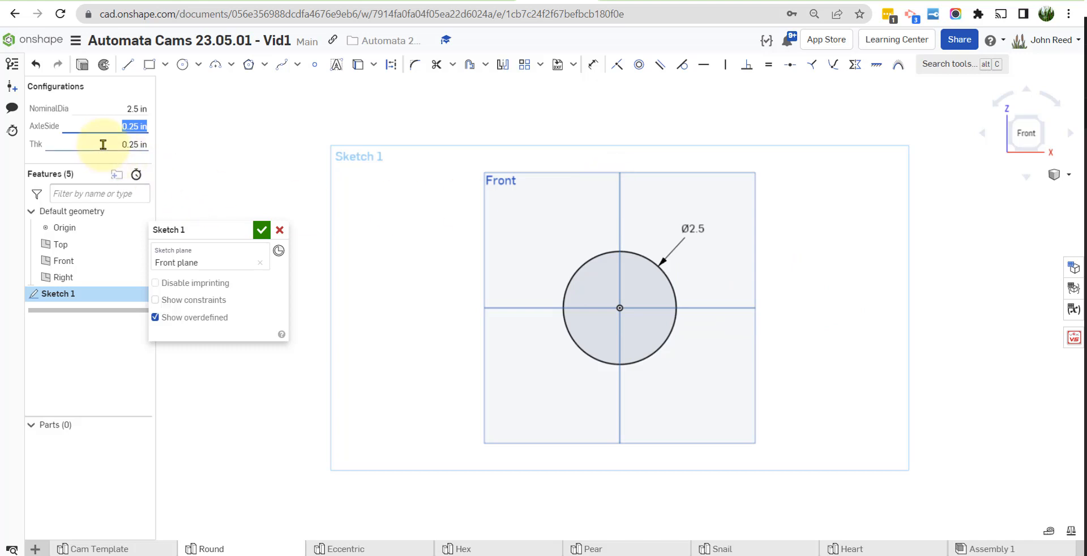
- Draw a center point rectangle about 0.54 by 0.51 in, centred on the origin inside the circle
{"action": "scroll", "coordinate": [660, 329], "scroll_direction": "up", "scroll_amount": 2}
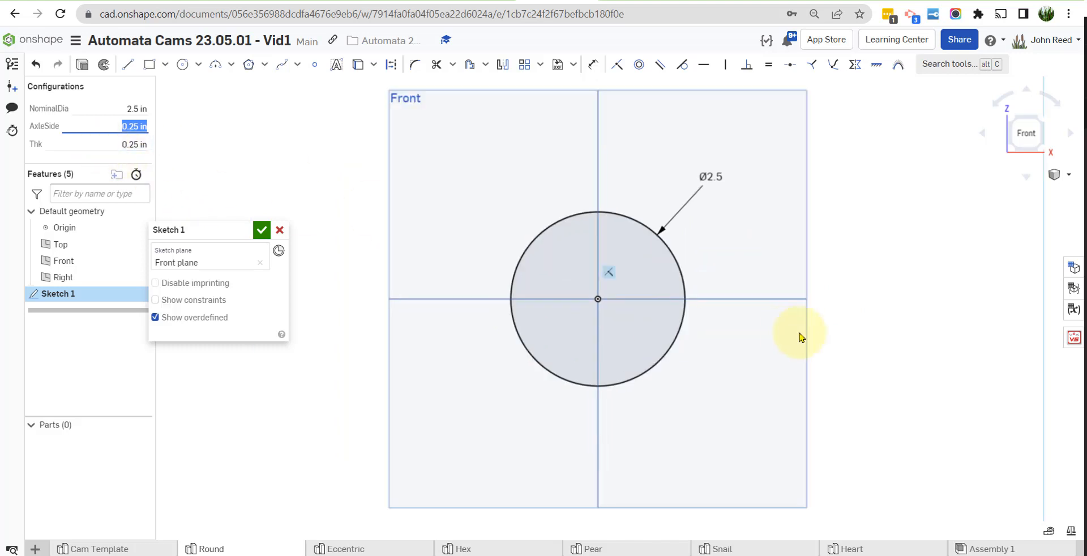
{"action": "scroll", "coordinate": [801, 334], "scroll_direction": "up", "scroll_amount": 1}
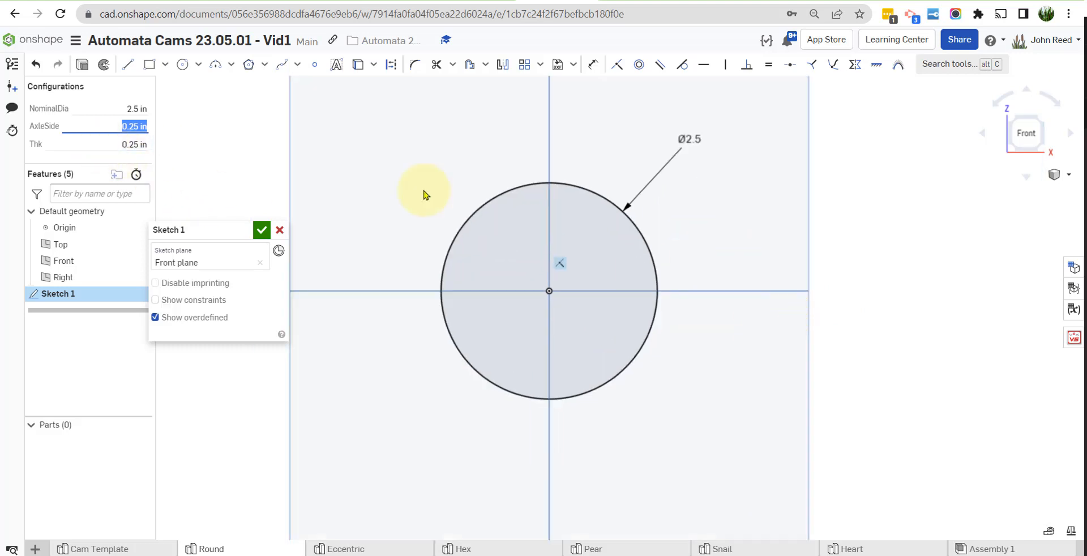
{"action": "left_click", "coordinate": [165, 64]}
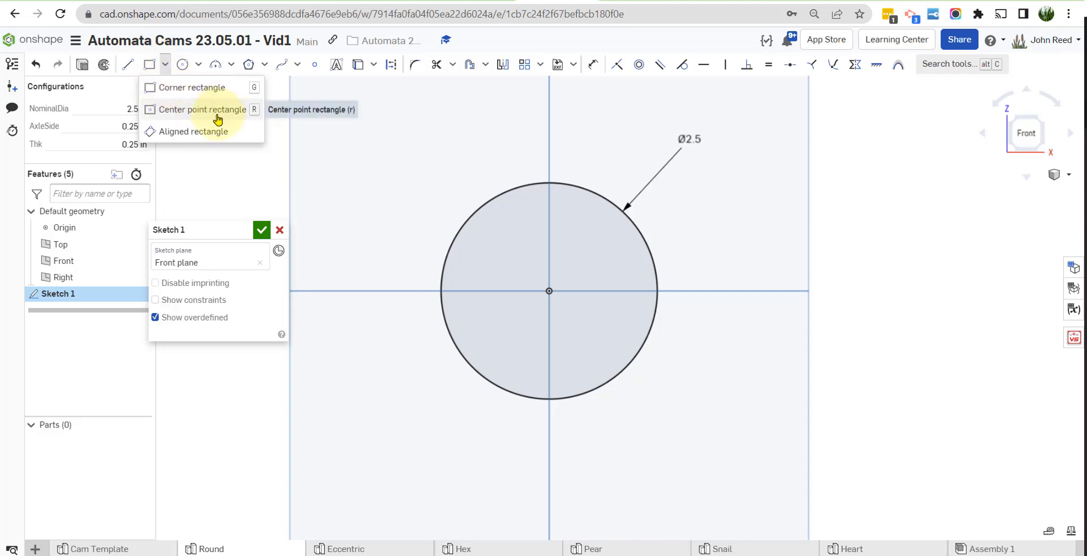
{"action": "left_click", "coordinate": [257, 113]}
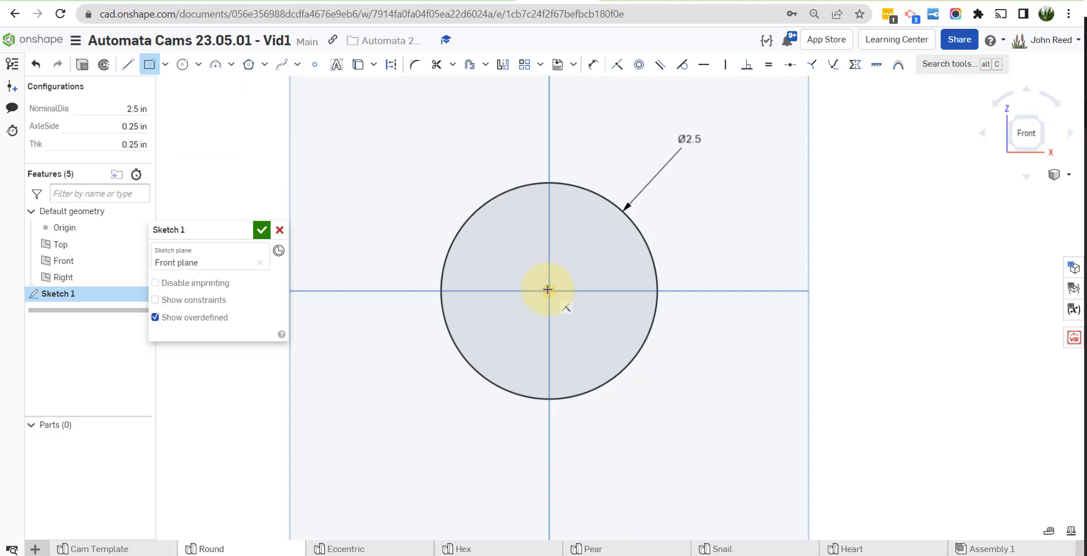
{"action": "left_click", "coordinate": [547, 289]}
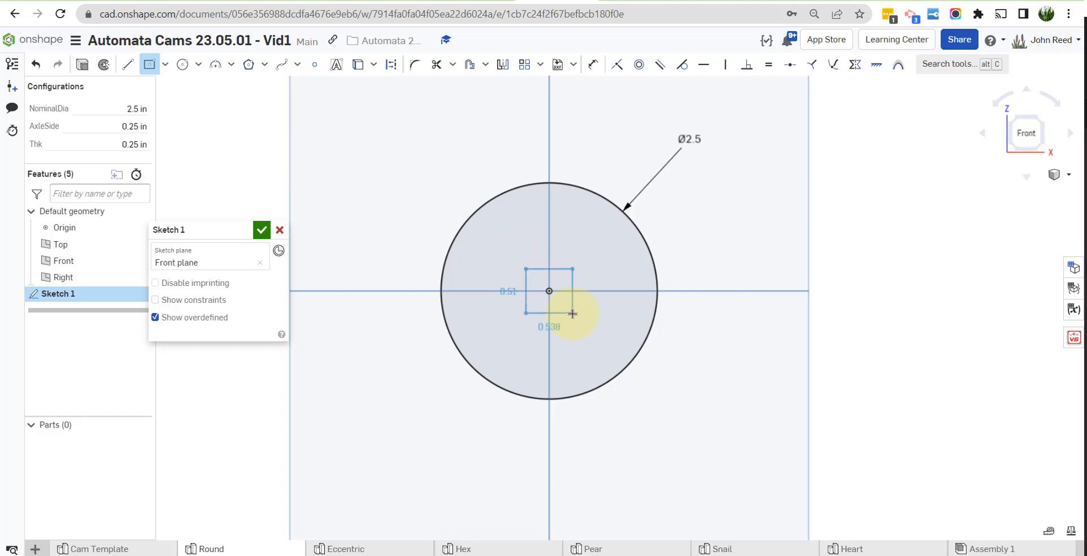
{"action": "left_click", "coordinate": [572, 313]}
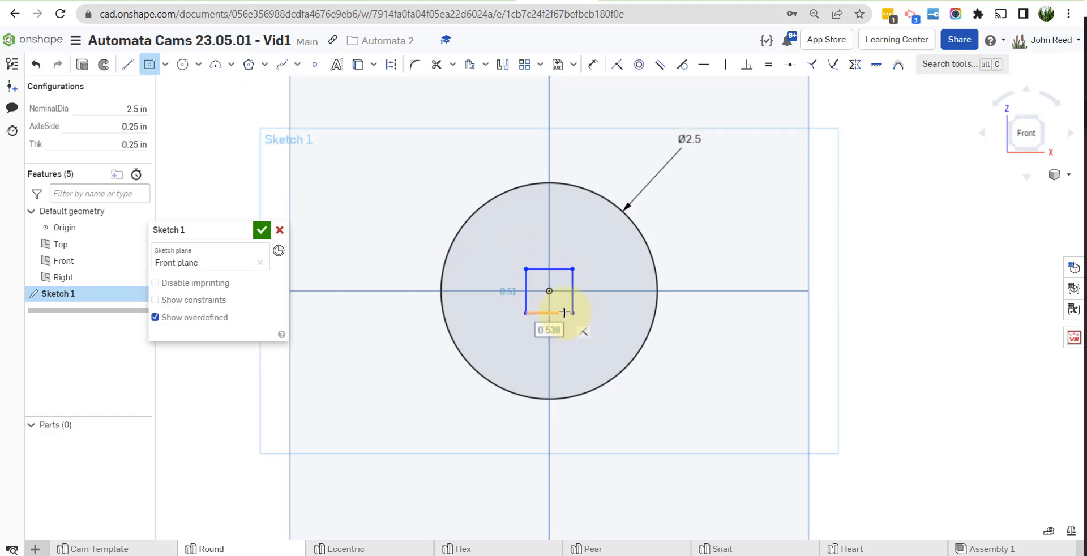
- Set both the width and the height of the central rectangle to the configuration variable #AxleSide
{"action": "type", "text": "4"}
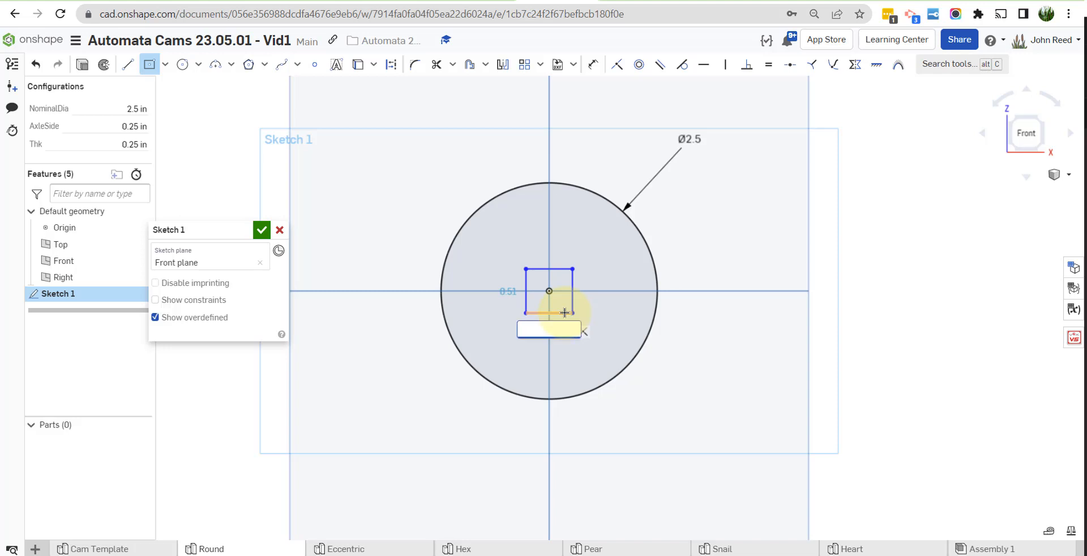
{"action": "type", "text": "A"}
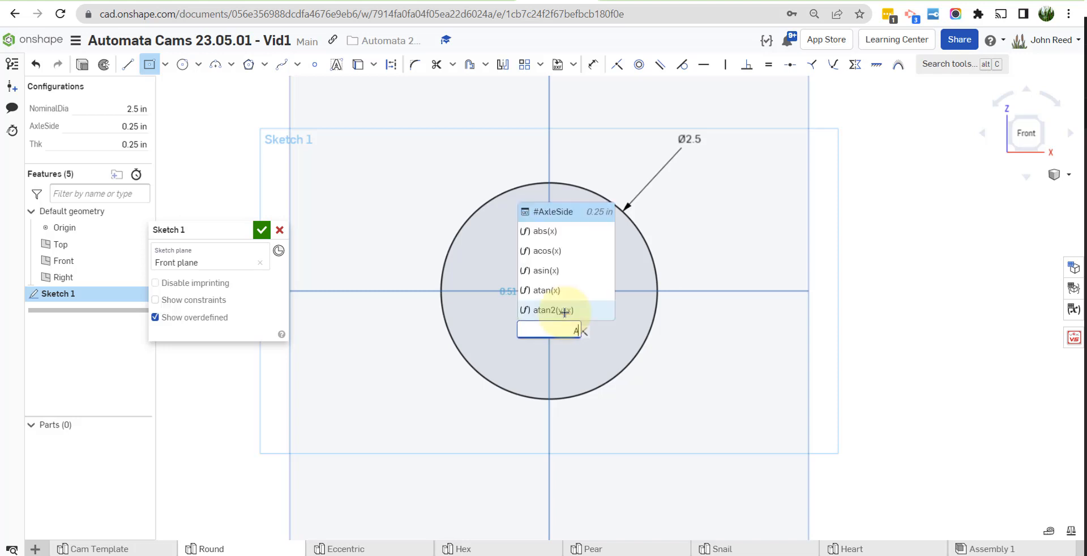
{"action": "left_click", "coordinate": [585, 217]}
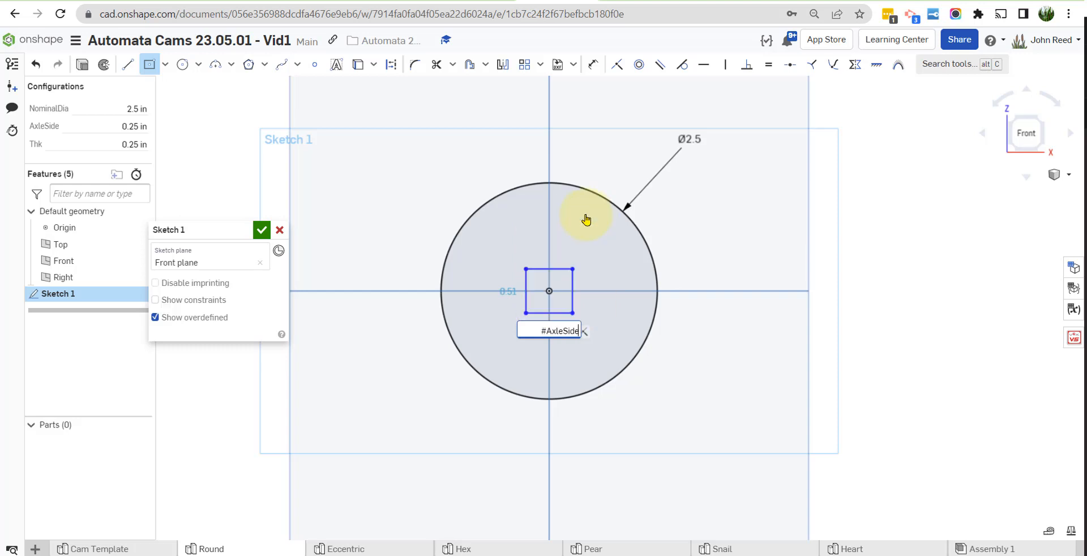
{"action": "key", "text": "Return"}
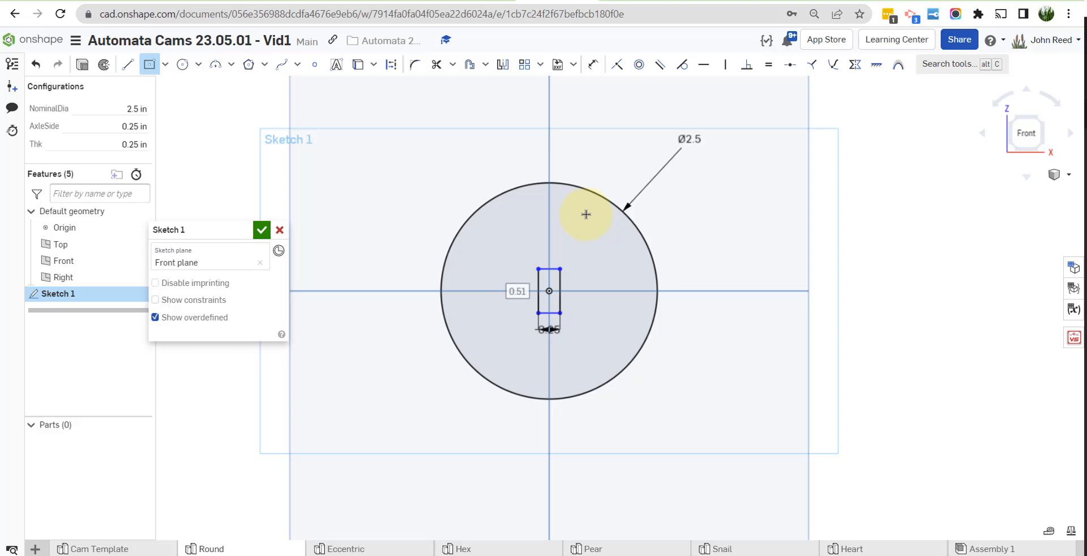
{"action": "type", "text": "#"}
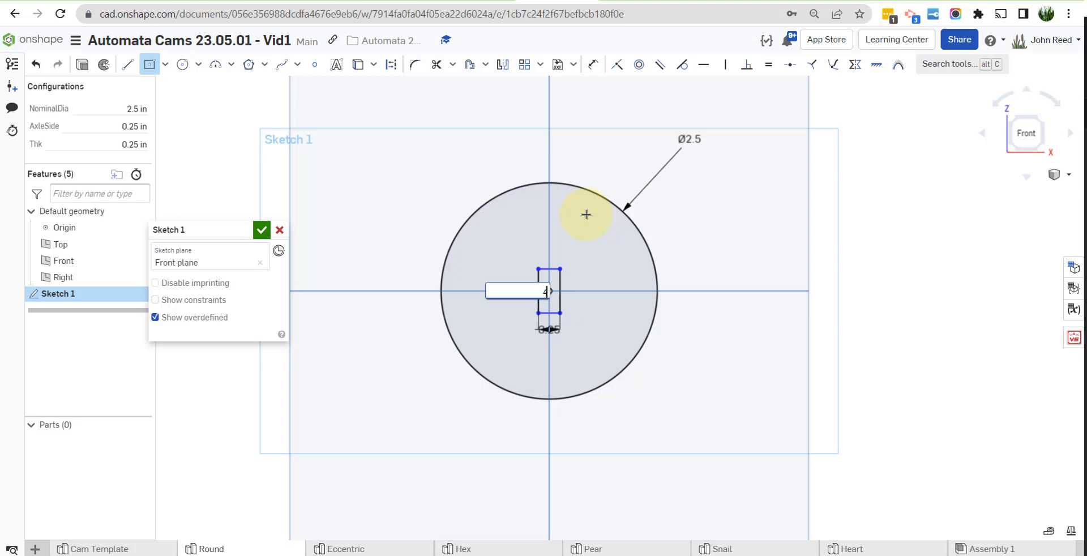
{"action": "type", "text": "A"}
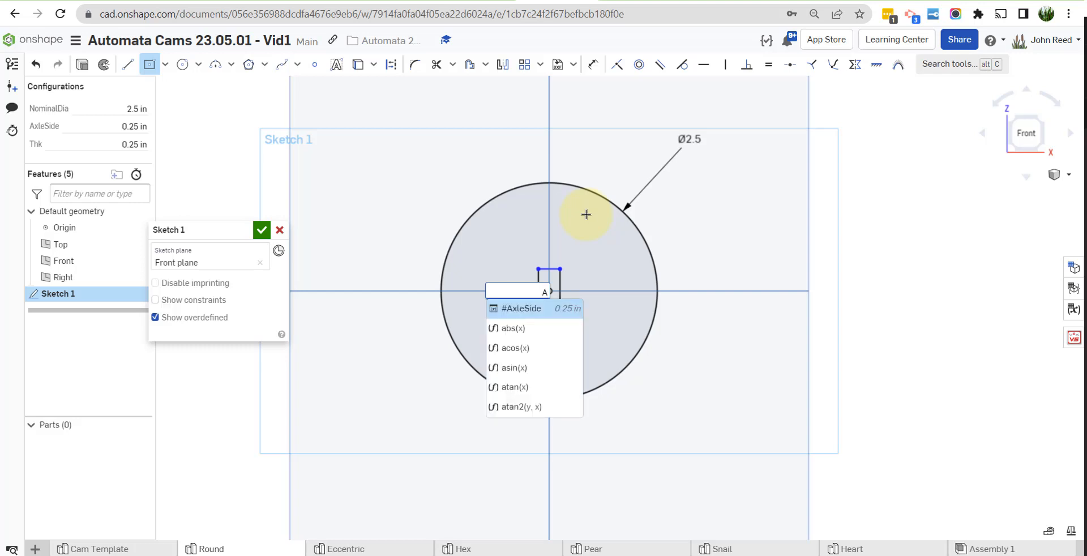
{"action": "left_click", "coordinate": [515, 308]}
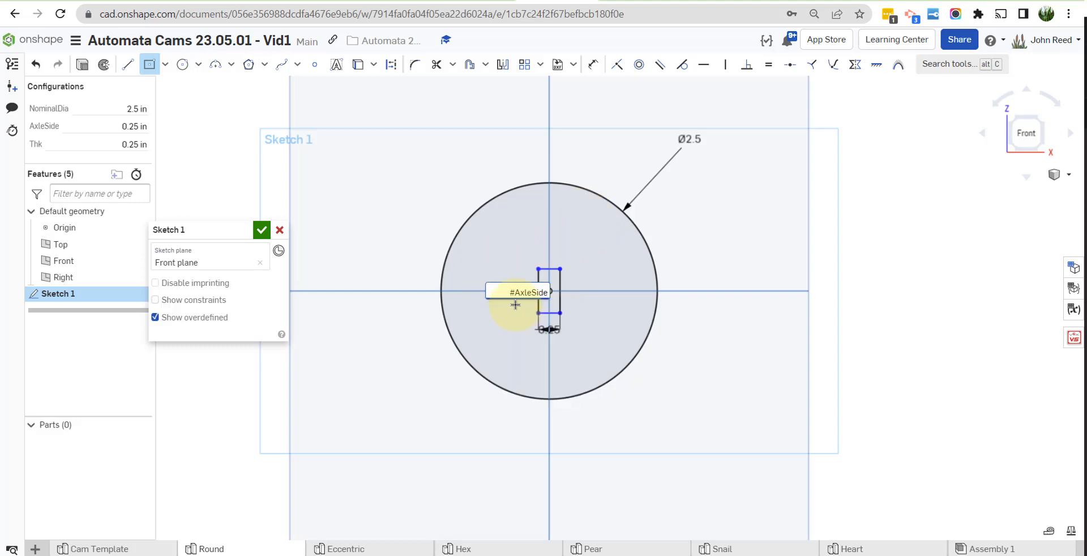
{"action": "key", "text": "Return"}
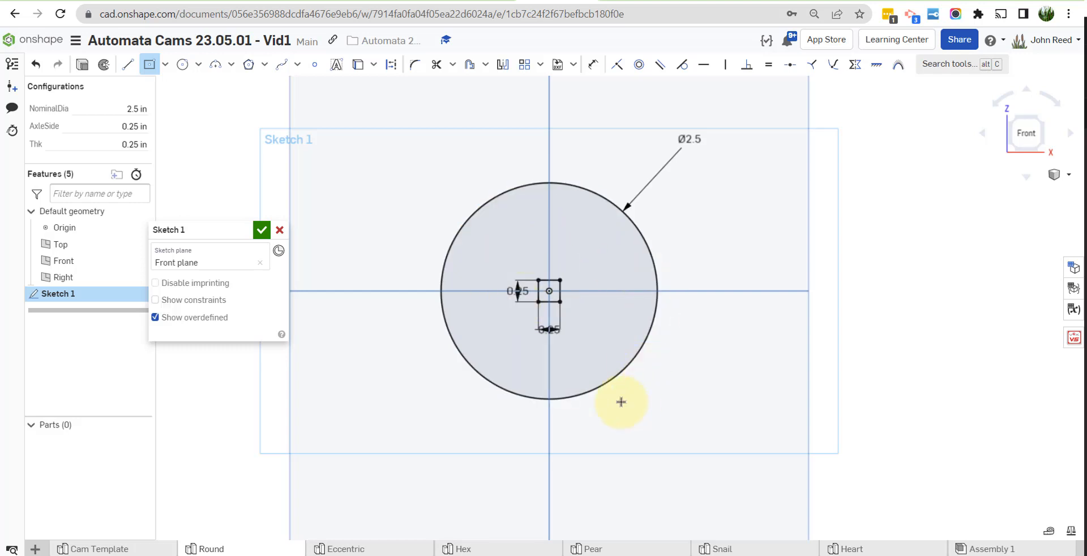
- Move the square's dimension labels clear of its sides and the diameter label closer to the circle, and finish the sketch
{"action": "left_click_drag", "start_coordinate": [548, 328], "coordinate": [595, 329]}
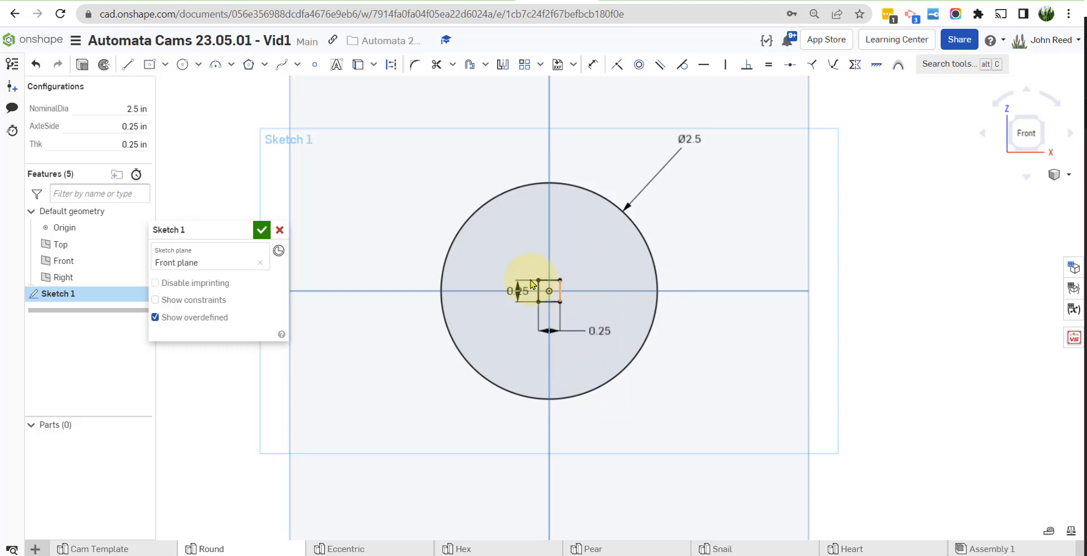
{"action": "left_click_drag", "start_coordinate": [515, 285], "coordinate": [514, 244]}
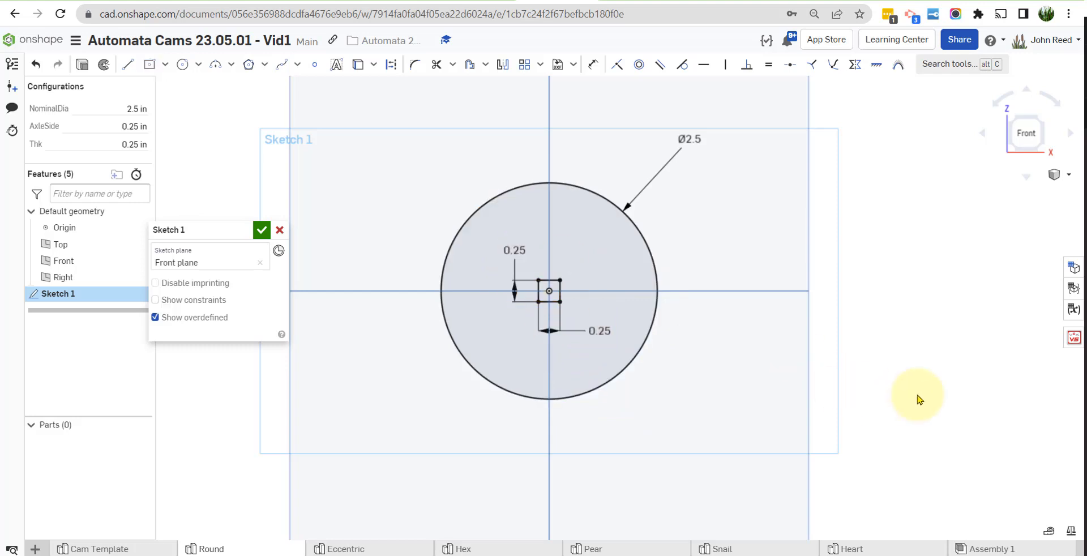
{"action": "left_click_drag", "start_coordinate": [688, 140], "coordinate": [680, 166]}
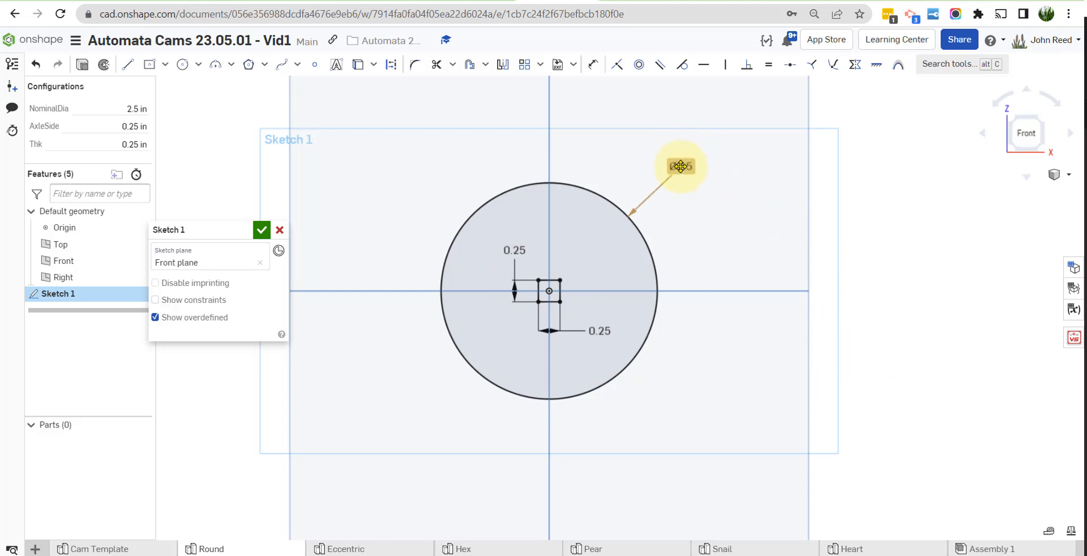
{"action": "left_click", "coordinate": [262, 230]}
- Create a new symmetric solid extrude with its depth set to the configuration variable #Thk, leaving the profile unselected
{"action": "key", "text": "shift+7"}
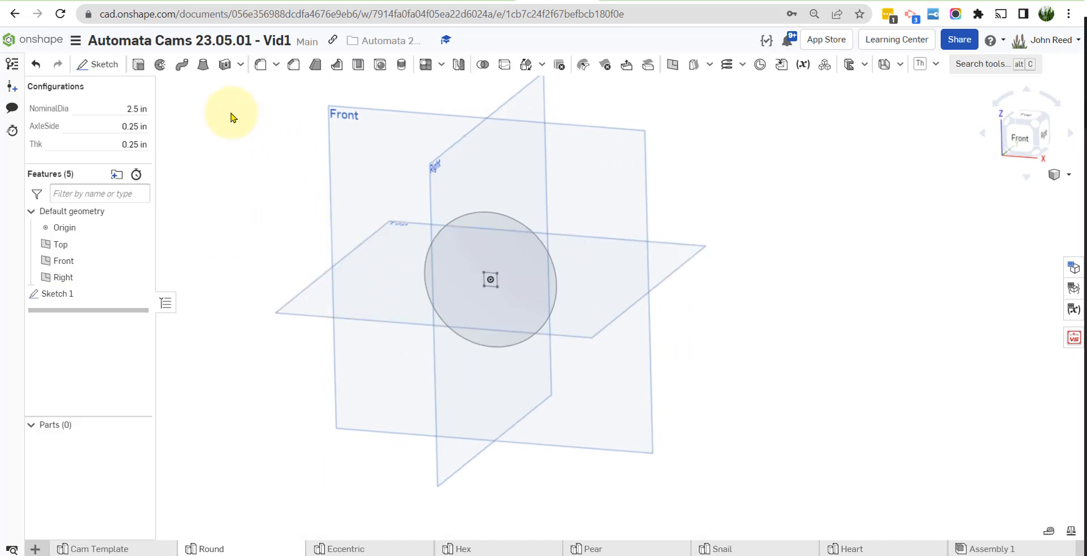
{"action": "left_click", "coordinate": [139, 66]}
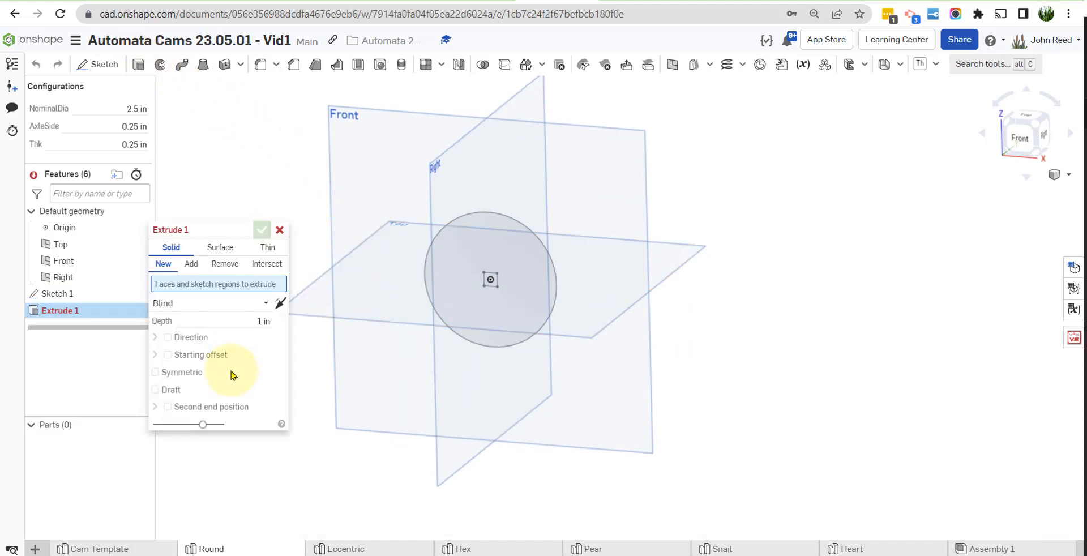
{"action": "left_click", "coordinate": [197, 373]}
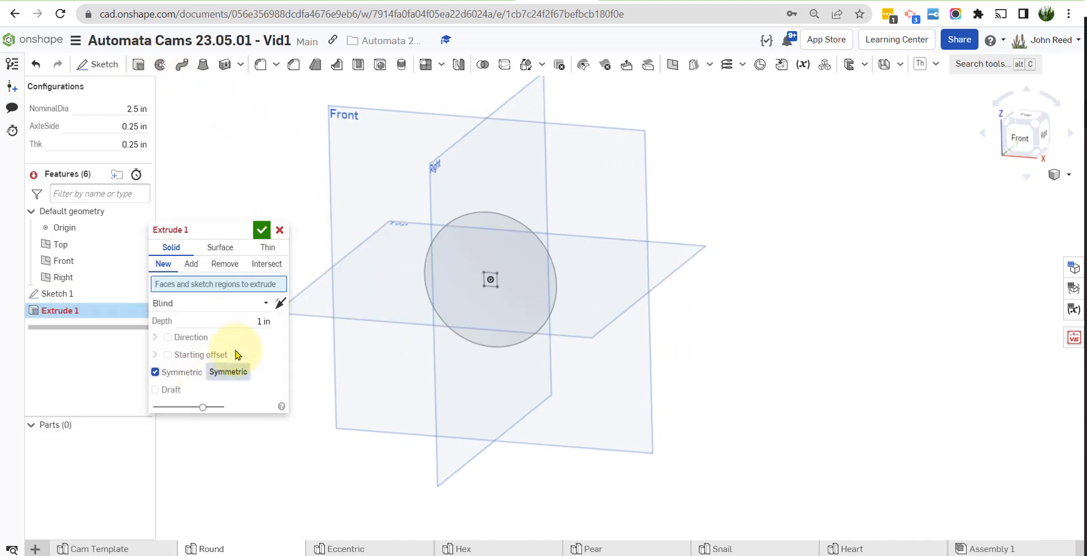
{"action": "left_click", "coordinate": [215, 316]}
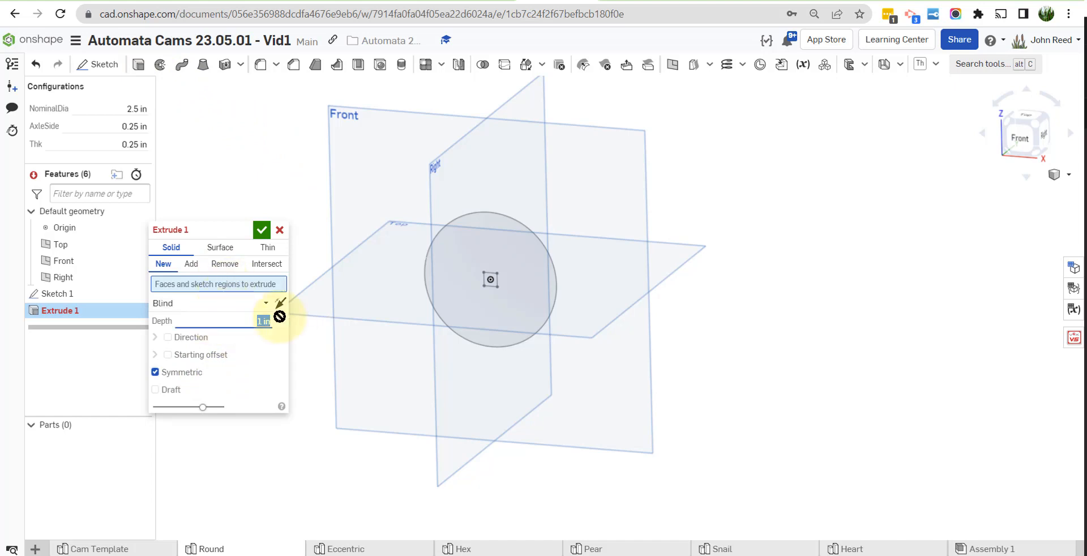
{"action": "type", "text": "T"}
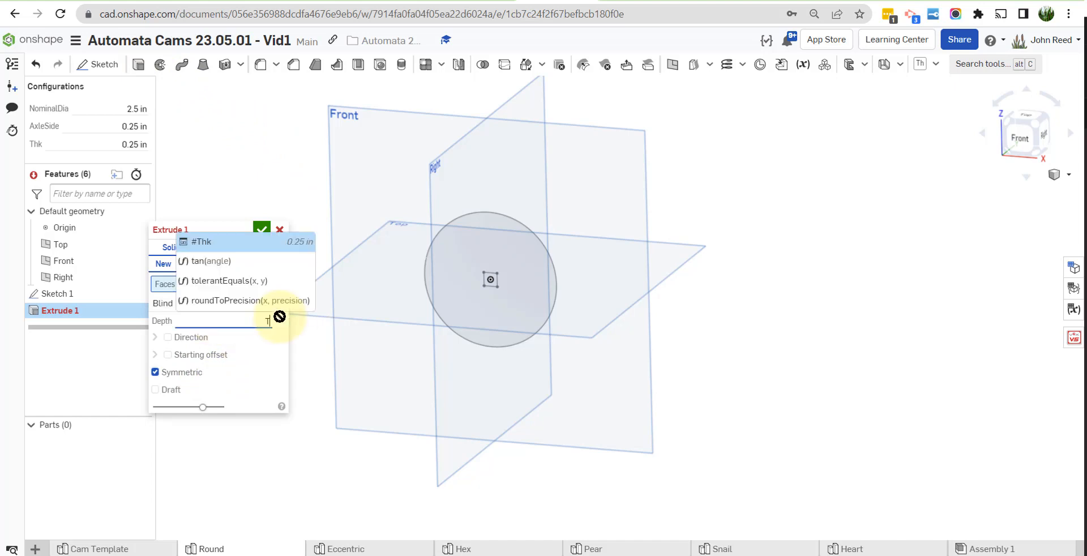
{"action": "left_click", "coordinate": [232, 246]}
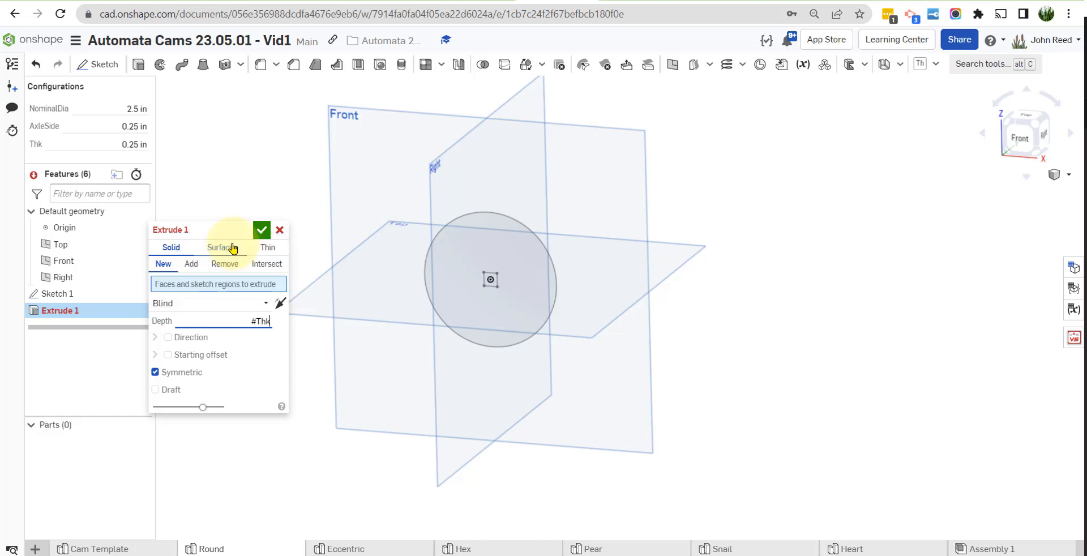
{"action": "key", "text": "Return"}
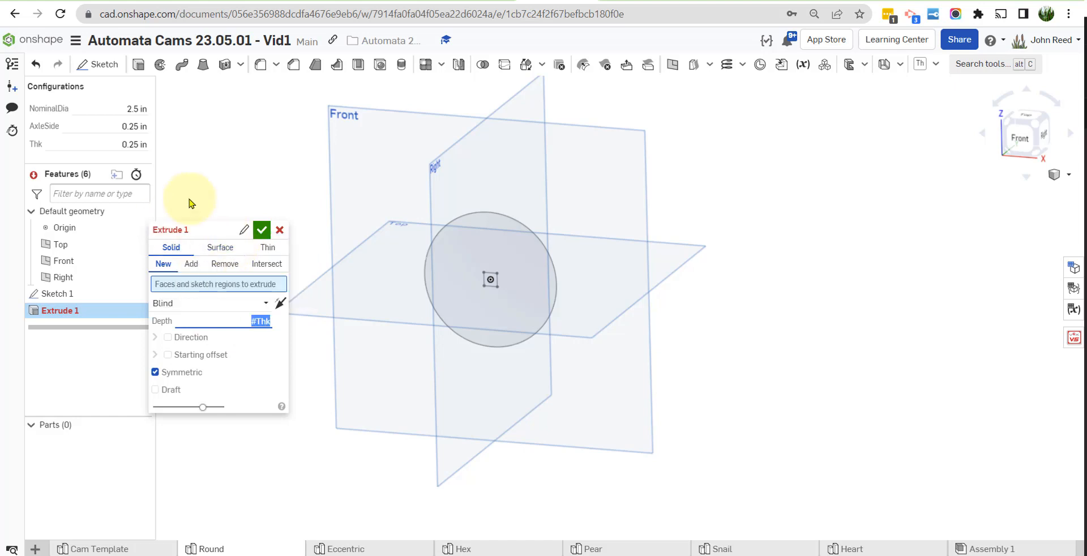
{"action": "left_click", "coordinate": [262, 229]}
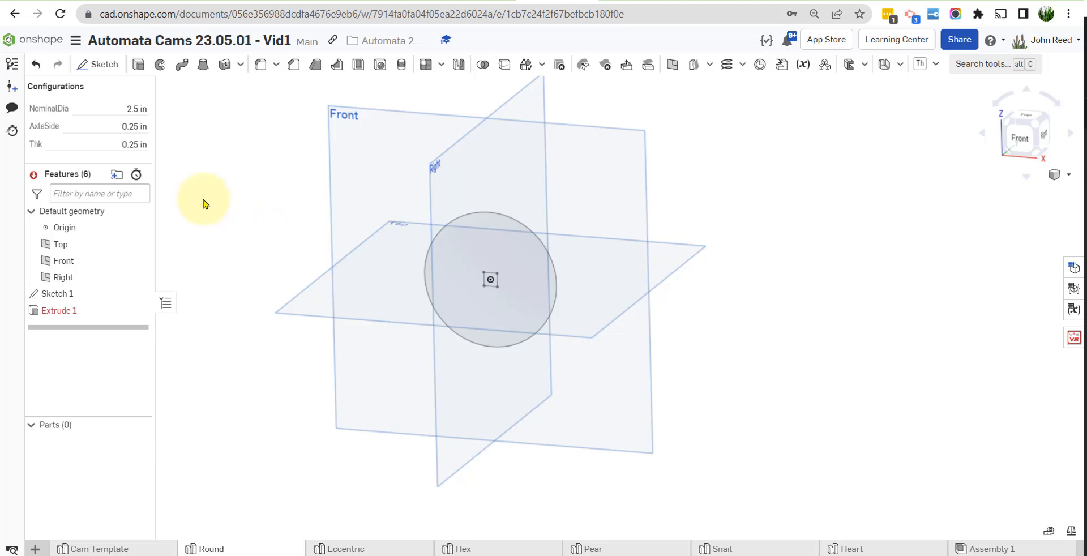
- Edit the extrude to use the circular region around the square axle hole as its profile, with the depth set to #Thk
{"action": "double_click", "coordinate": [93, 310]}
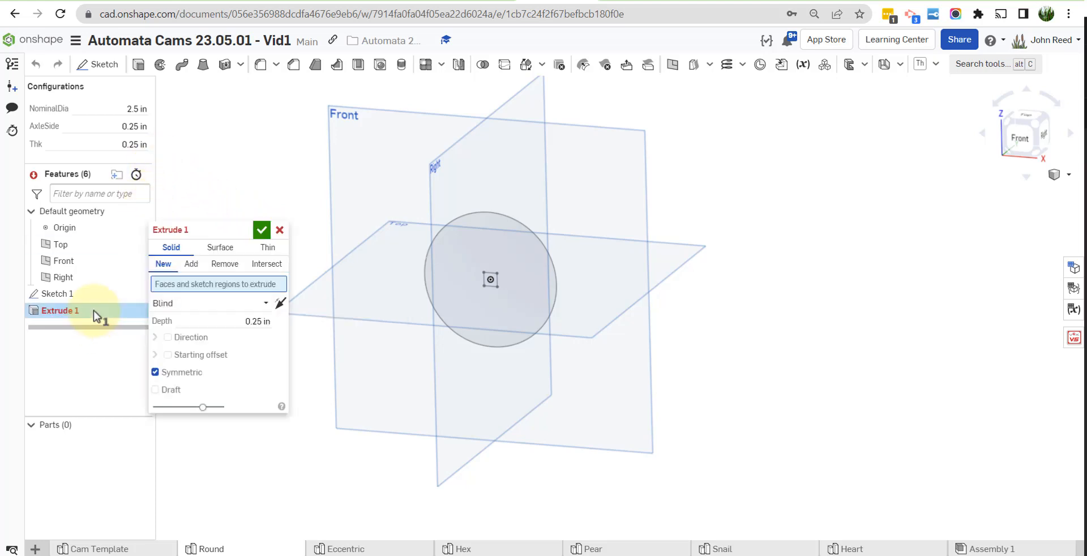
{"action": "left_click", "coordinate": [459, 277]}
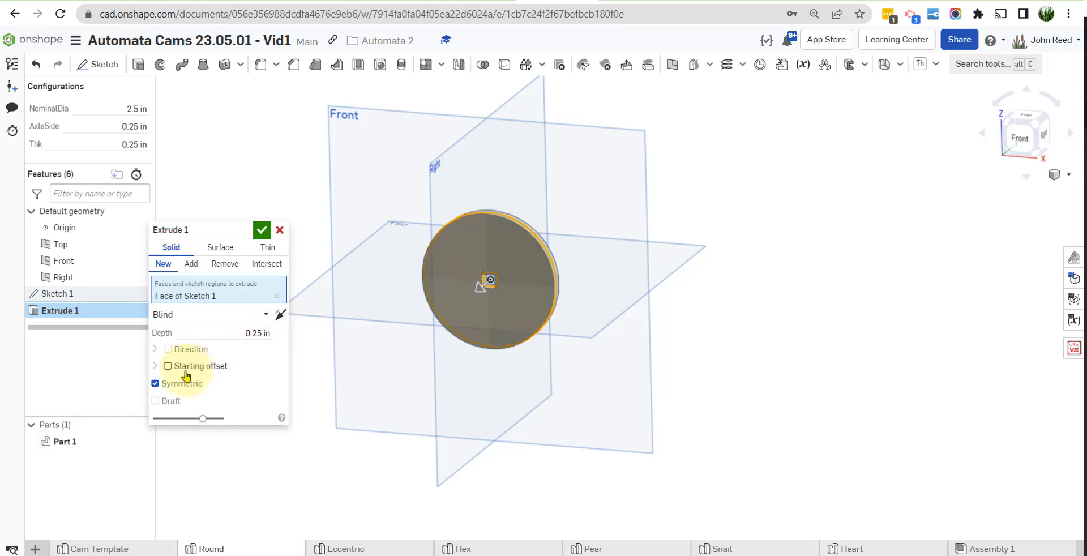
{"action": "left_click", "coordinate": [259, 335]}
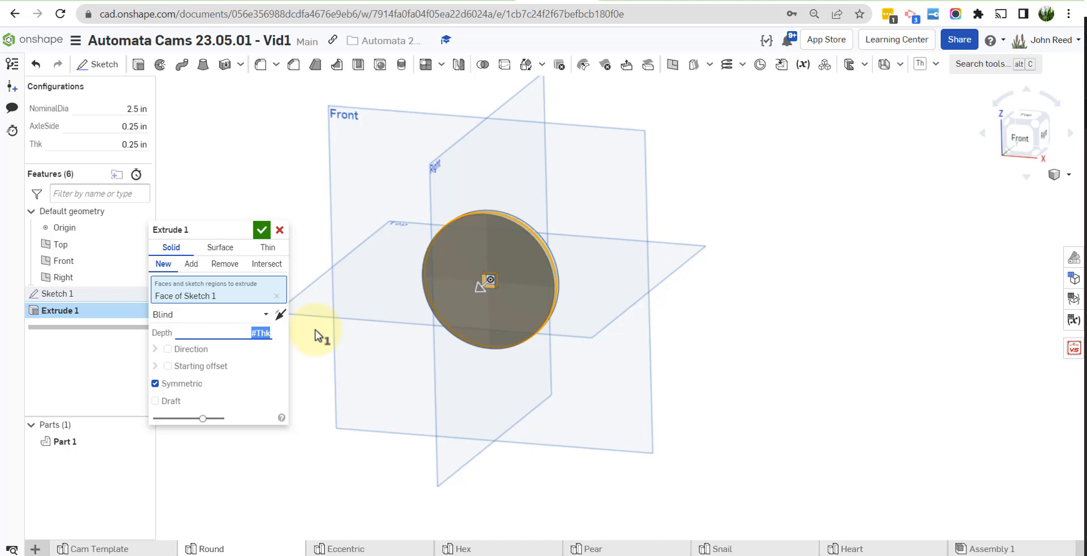
{"action": "type", "text": "t"}
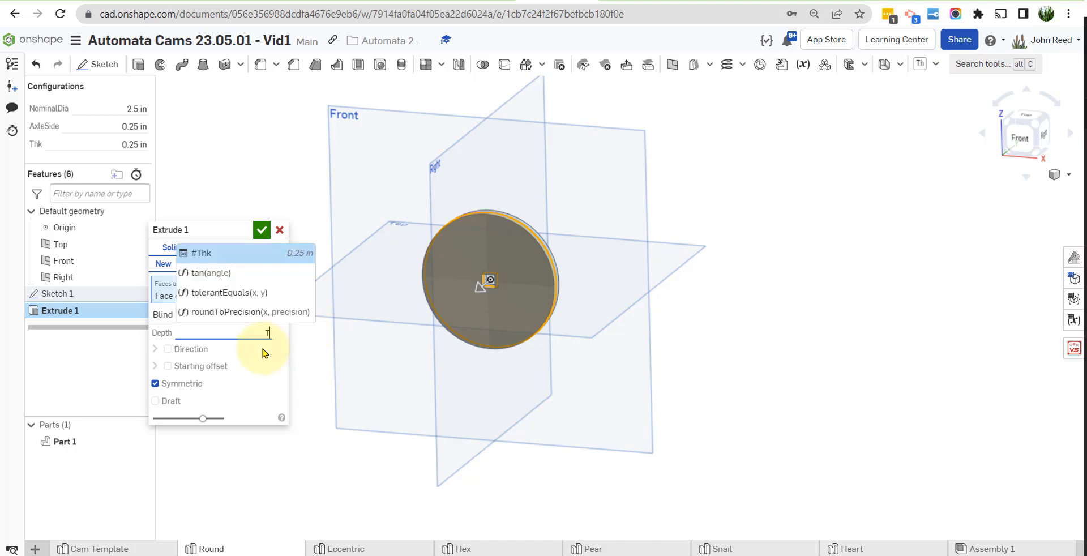
{"action": "left_click", "coordinate": [233, 255]}
{"action": "left_click", "coordinate": [266, 224]}
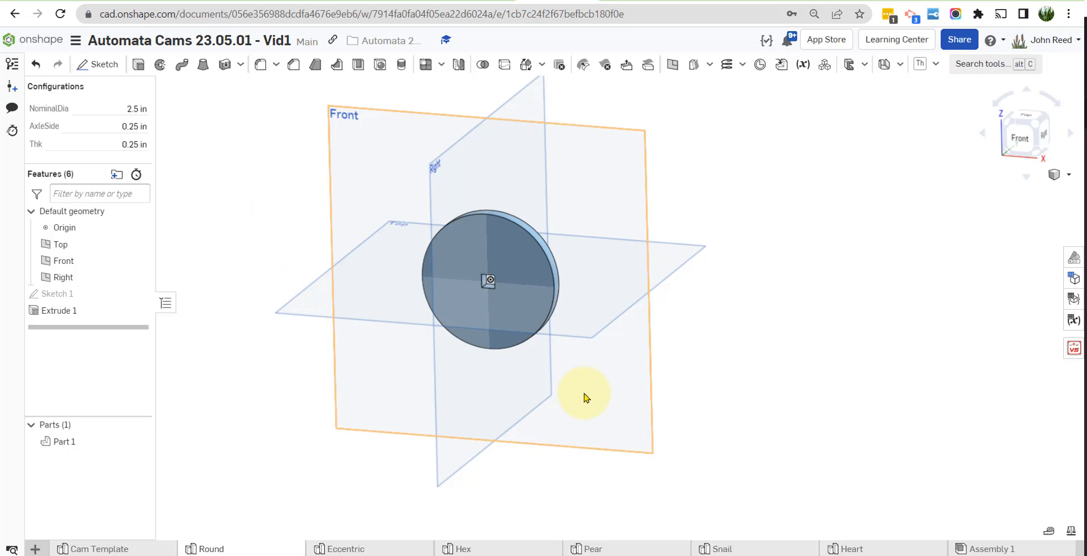
- Hide the Top, Front and Right planes around the extruded cam
{"action": "key", "text": "p"}
{"action": "key", "text": "f"}
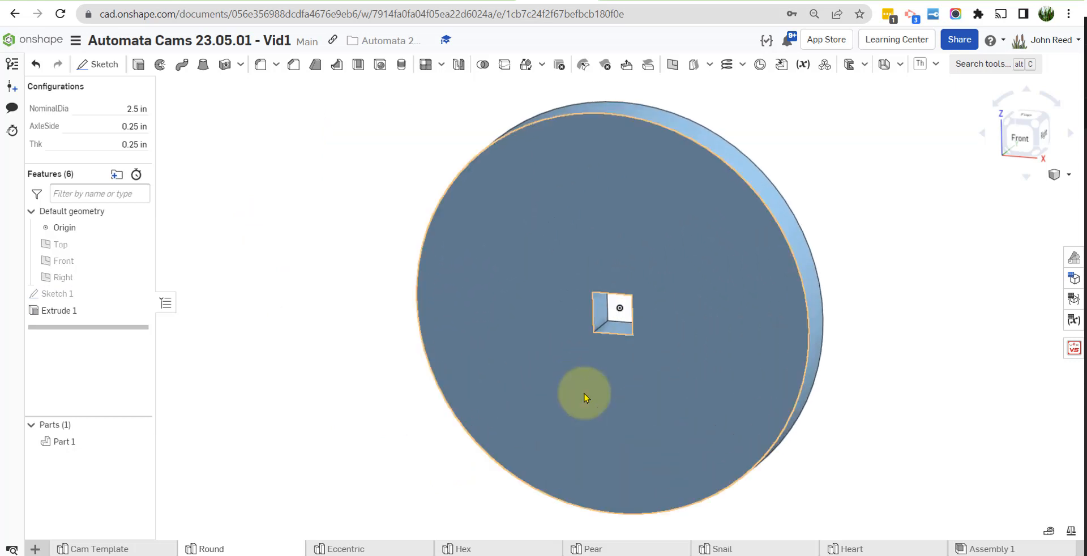
{"action": "right_click_drag", "start_coordinate": [759, 430], "coordinate": [824, 403]}
{"action": "key", "text": "shift+1"}
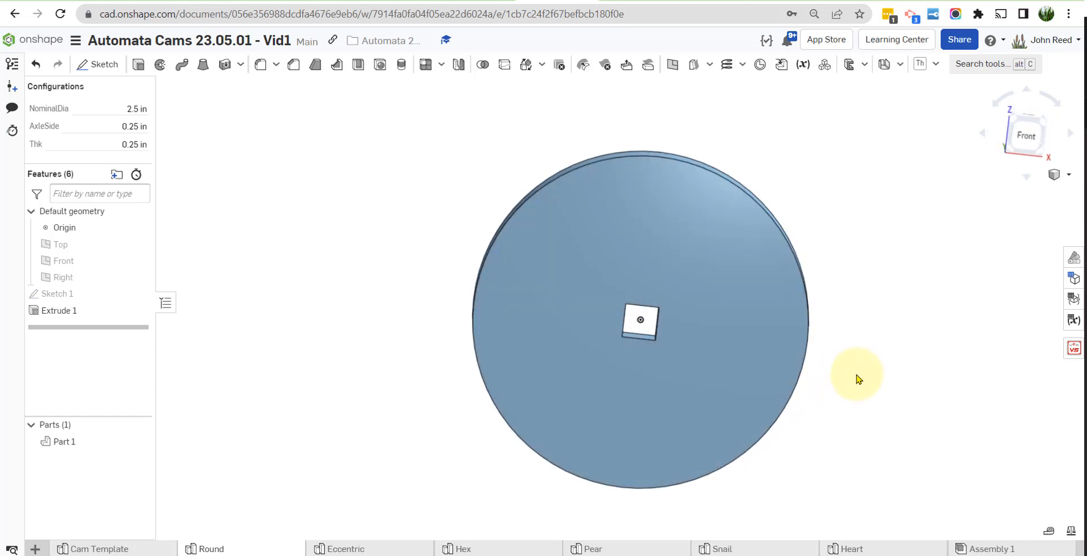
- Rename the extruded cam part as Round
{"action": "right_click", "coordinate": [91, 445]}
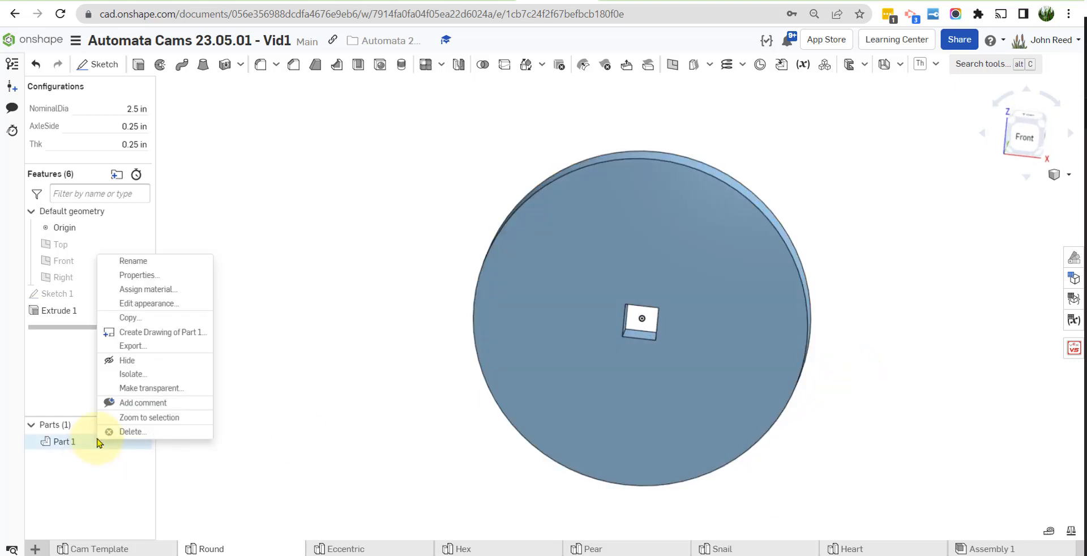
{"action": "left_click", "coordinate": [140, 262]}
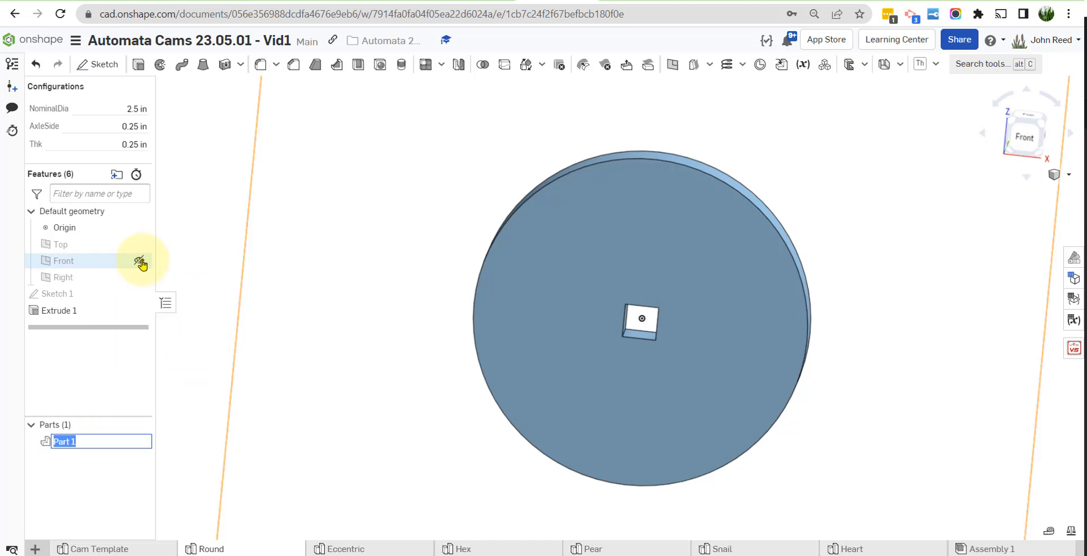
{"action": "type", "text": "r"}
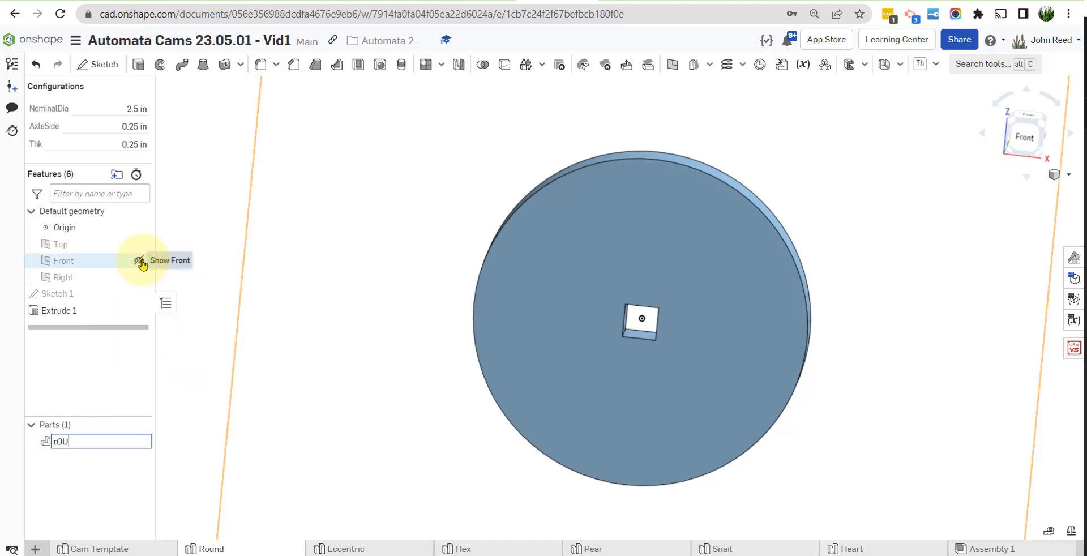
{"action": "type", "text": "ound"}
{"action": "key", "text": "Return"}
- Test the axle hole's response by setting the AxleSide configuration variable to 0.125 in and returning it to 0.25 in
{"action": "key", "text": "shift+7"}
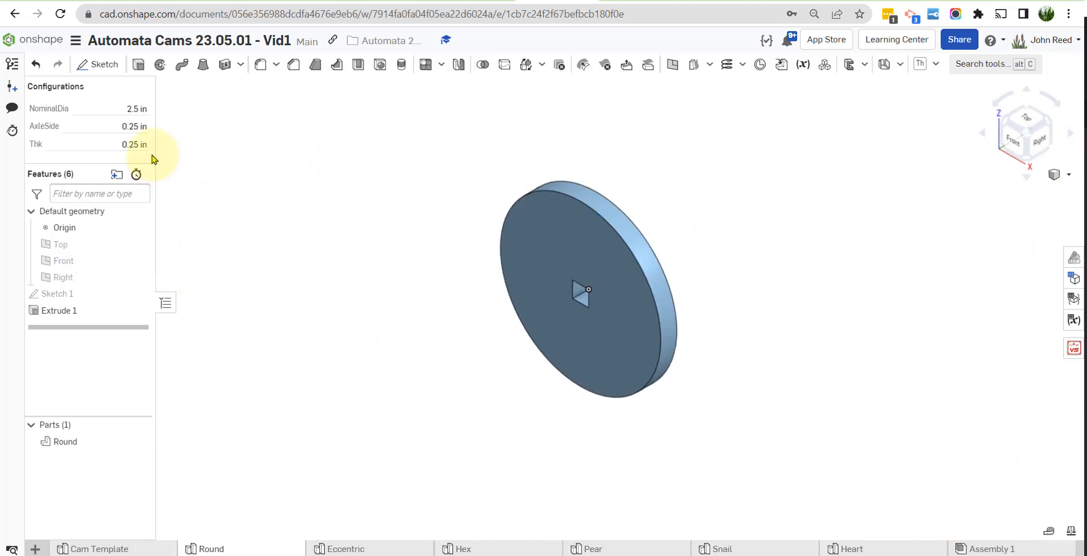
{"action": "left_click", "coordinate": [113, 121]}
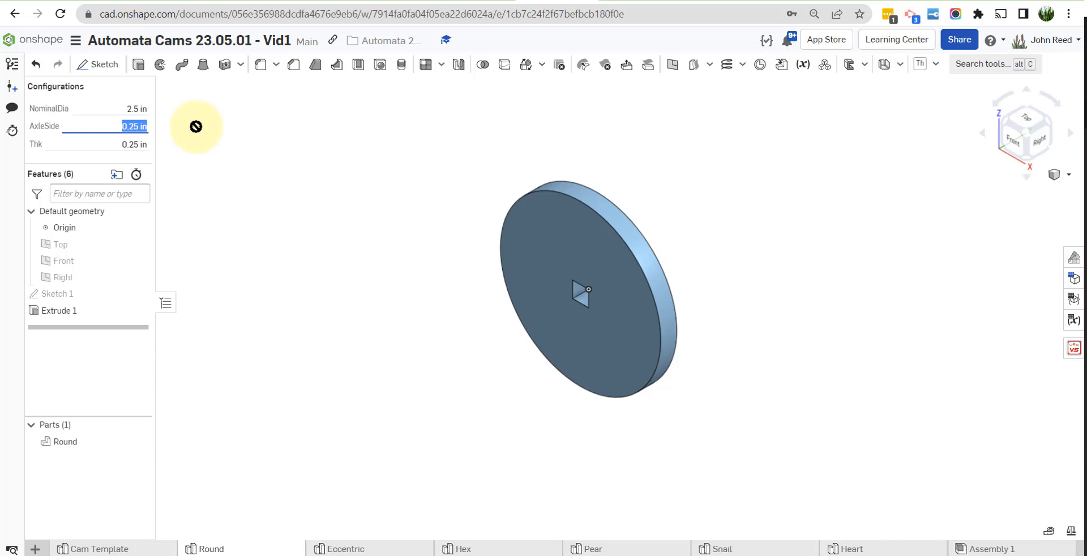
{"action": "key", "text": "BackSpace"}
{"action": "key", "text": "Tab"}
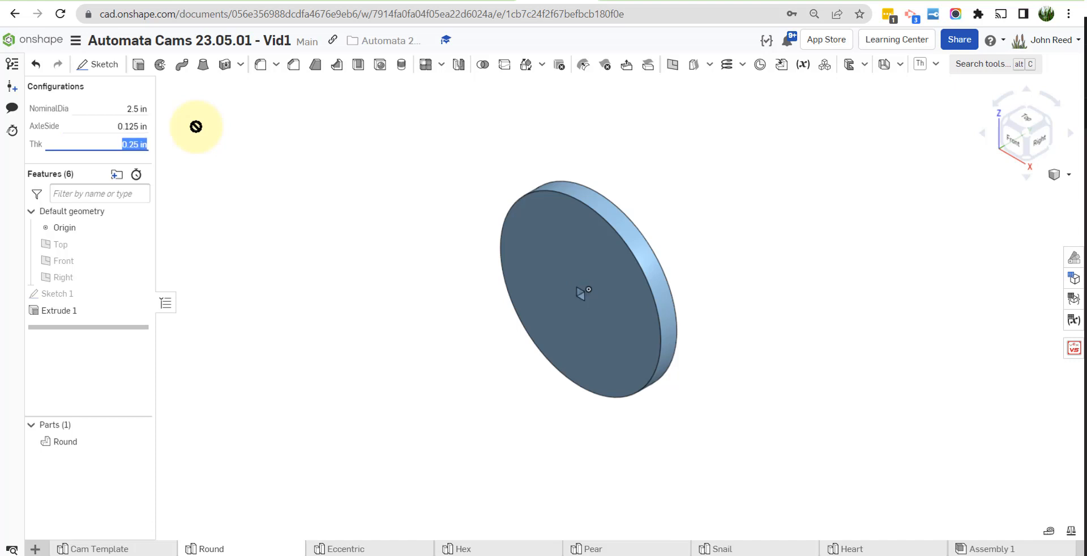
{"action": "left_click", "coordinate": [103, 128]}
{"action": "key", "text": "BackSpace"}
{"action": "type", "text": ".2"}
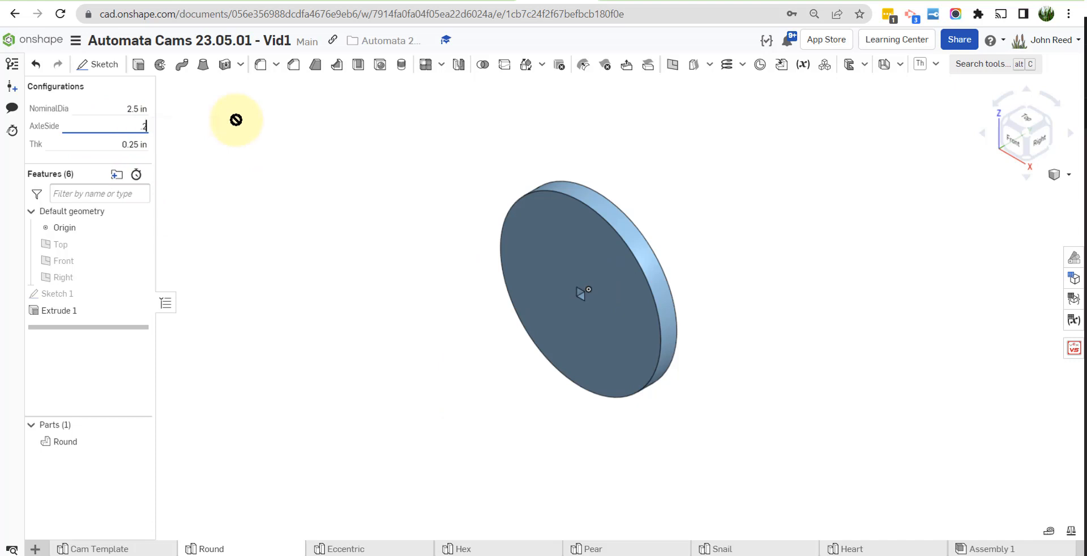
{"action": "type", "text": "5"}
{"action": "key", "text": "Tab"}
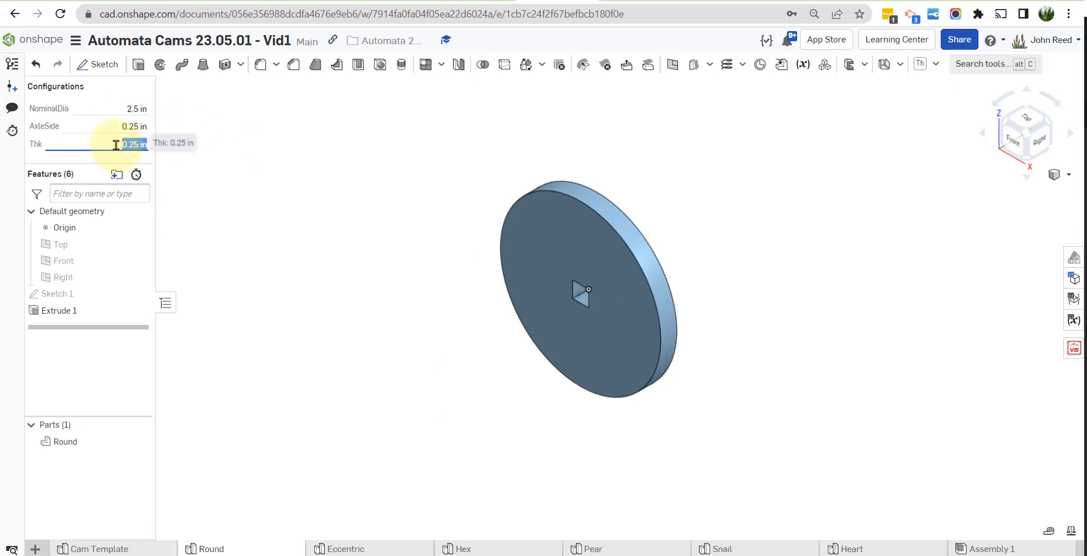
- Test the cam thickness by setting the Thk configuration variable to 0.5 in and returning it to 0.25 in
{"action": "key", "text": "BackSpace"}
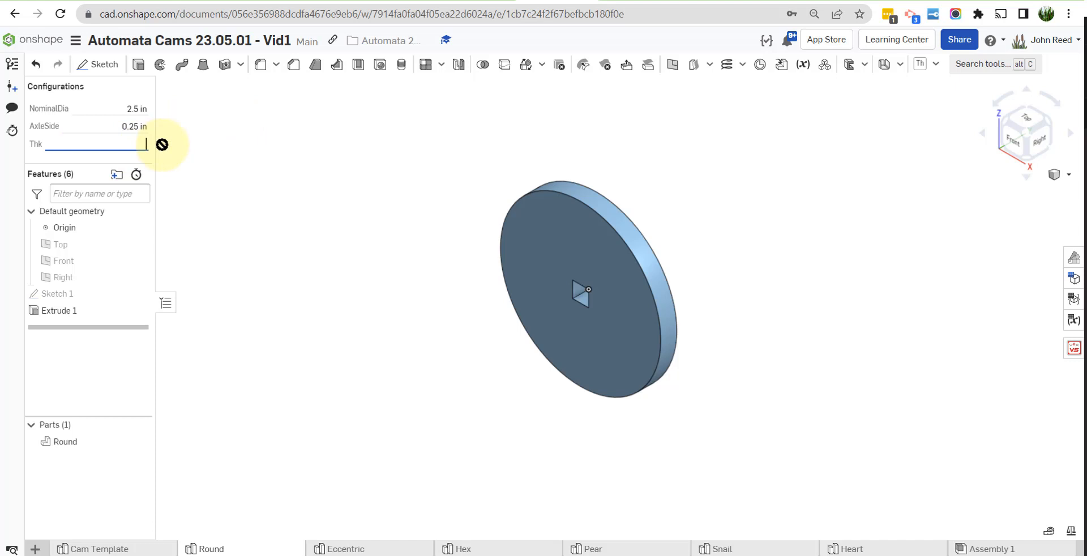
{"action": "type", "text": ".5"}
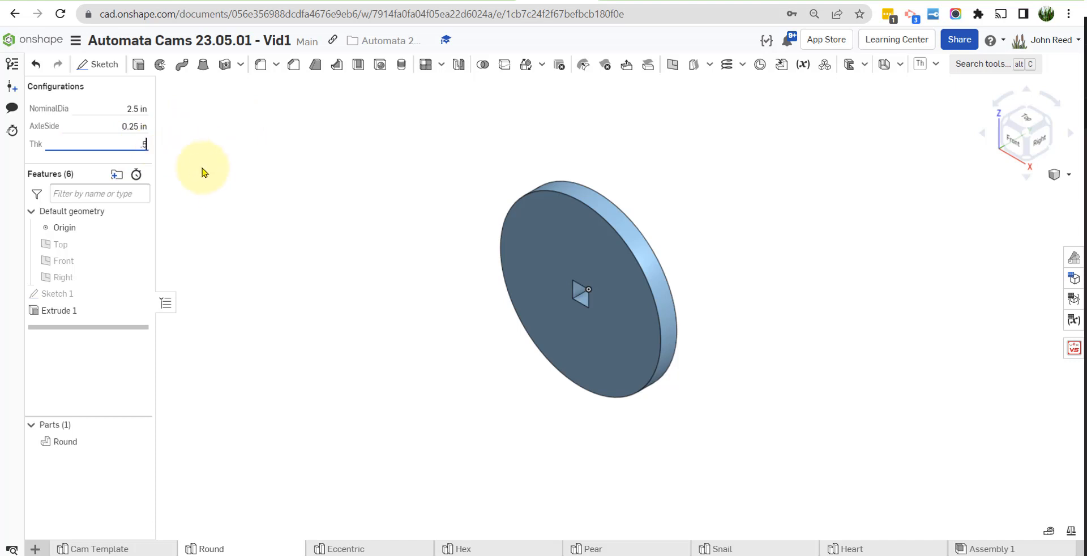
{"action": "key", "text": "Return"}
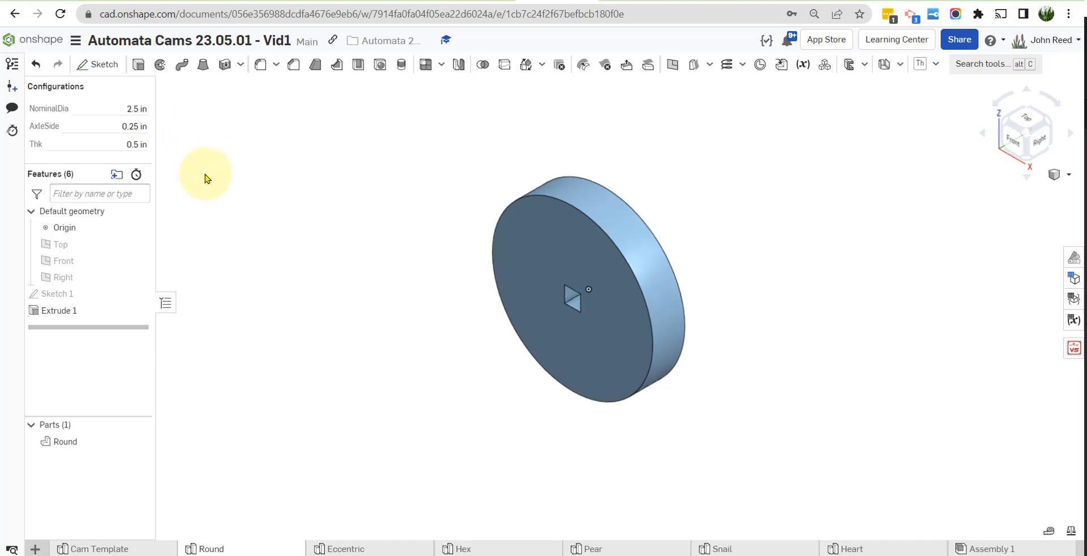
{"action": "left_click", "coordinate": [130, 144]}
{"action": "key", "text": "BackSpace"}
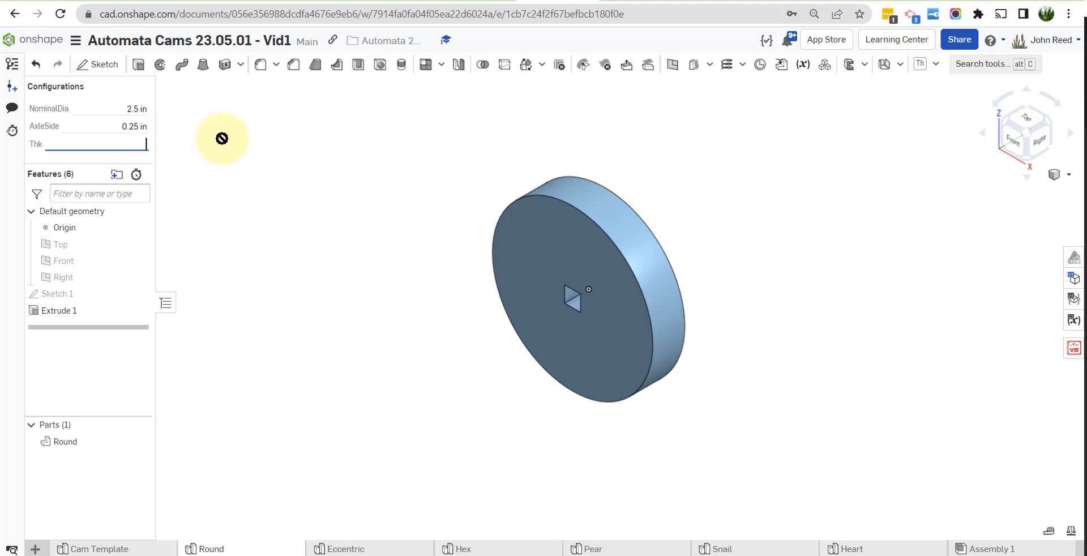
{"action": "type", "text": ".25"}
{"action": "key", "text": "Return"}
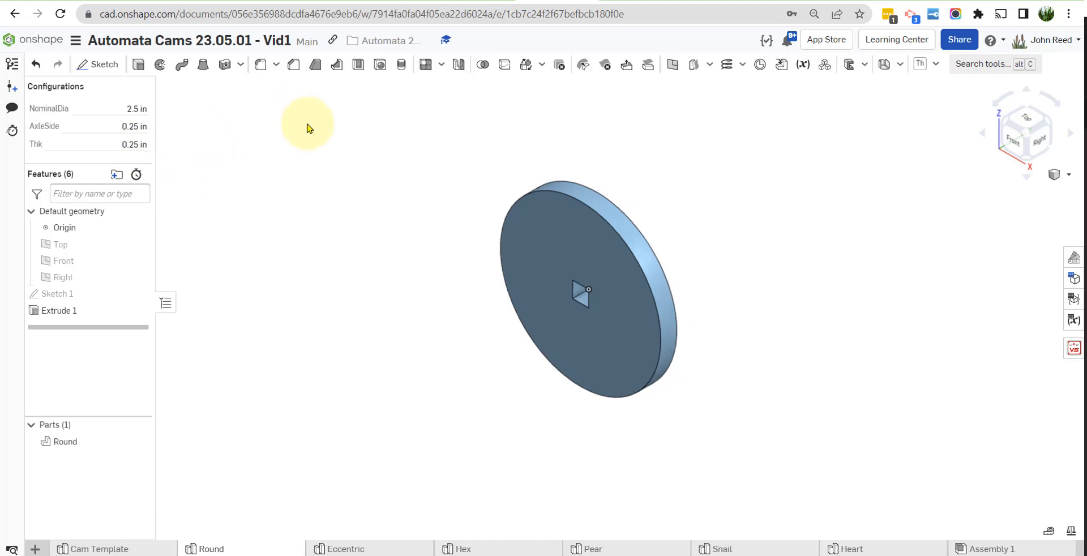
- Rename the cam's profile sketch, Sketch 1, as Round
{"action": "right_click_drag", "start_coordinate": [396, 344], "coordinate": [406, 339]}
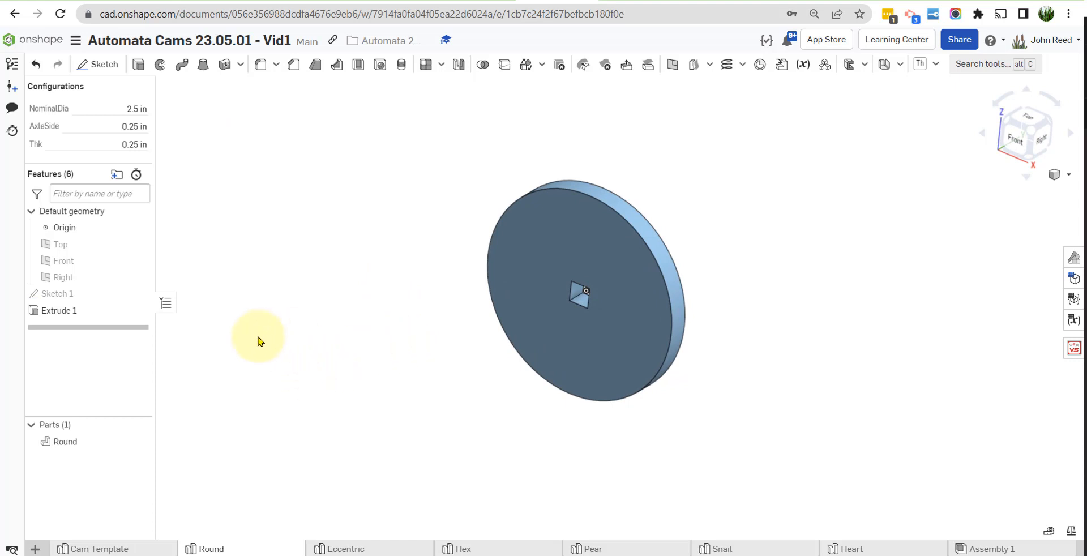
{"action": "left_click", "coordinate": [94, 299]}
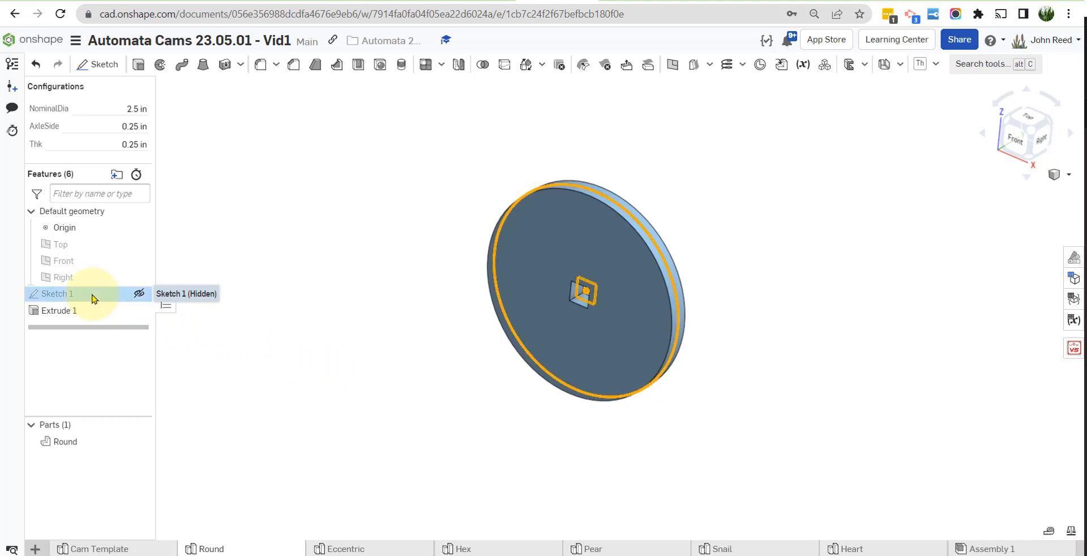
{"action": "right_click", "coordinate": [92, 295]}
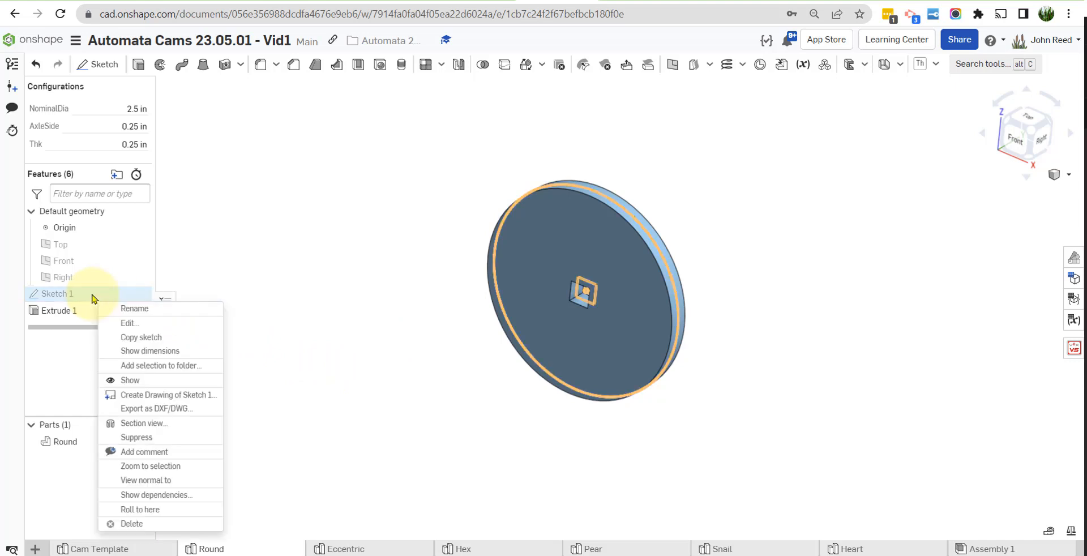
{"action": "left_click", "coordinate": [135, 308]}
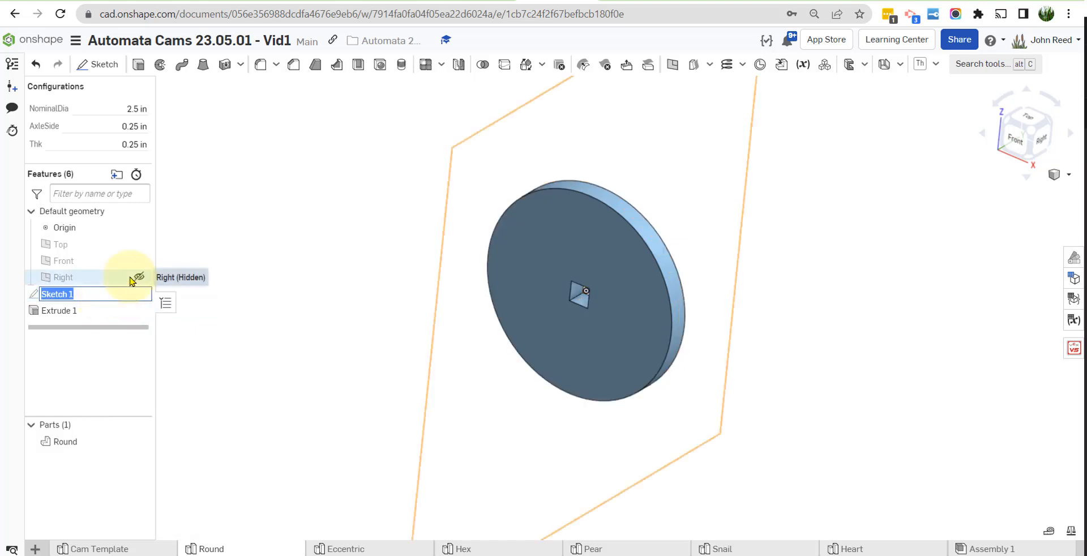
{"action": "type", "text": "Round"}
{"action": "key", "text": "Return"}
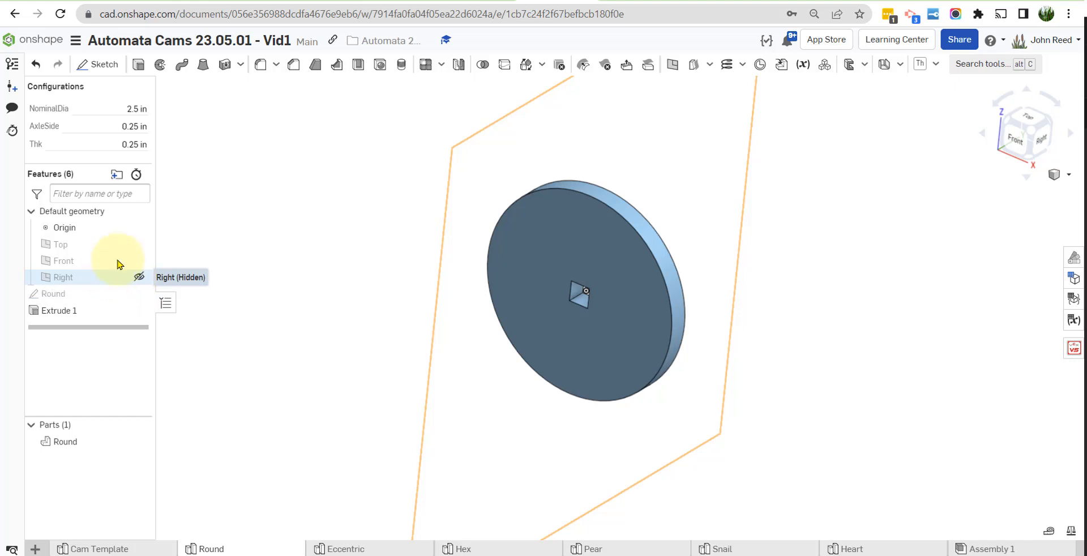
- Rename the cam's extrude feature, Extrude 1, as Round
{"action": "right_click", "coordinate": [97, 311]}
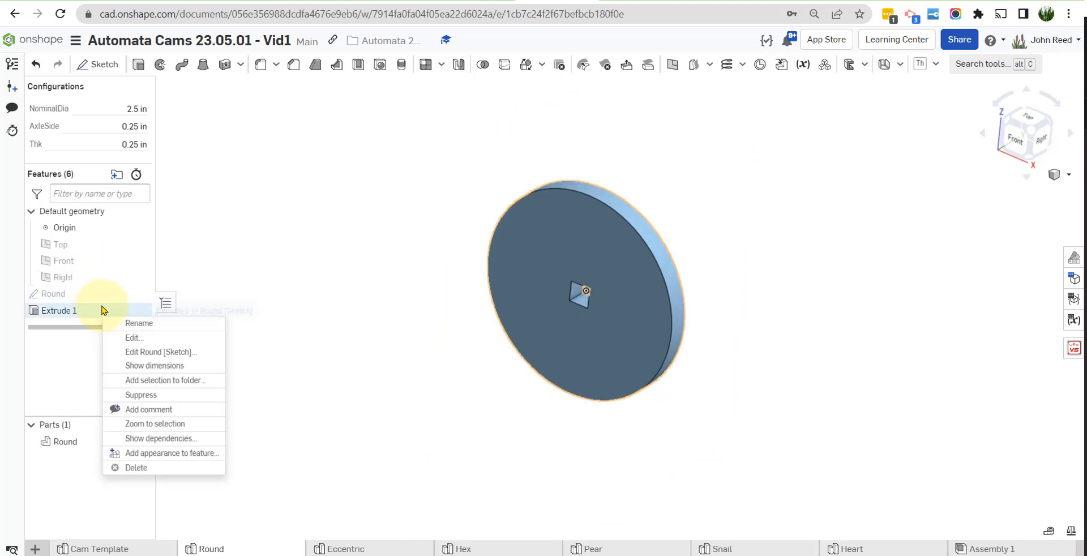
{"action": "left_click", "coordinate": [134, 320]}
{"action": "type", "text": "Rou"}
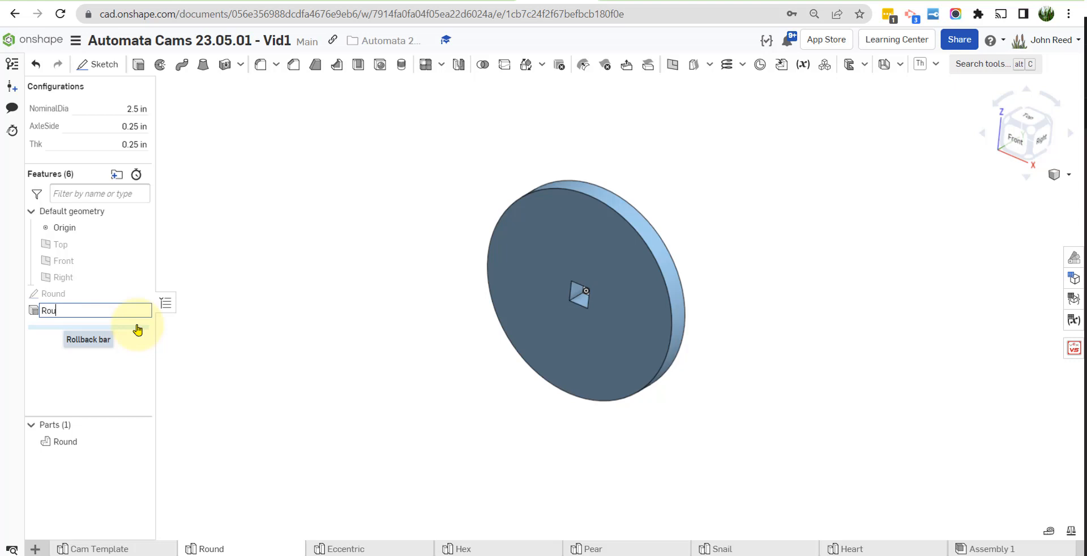
{"action": "type", "text": "nd"}
{"action": "key", "text": "Return"}
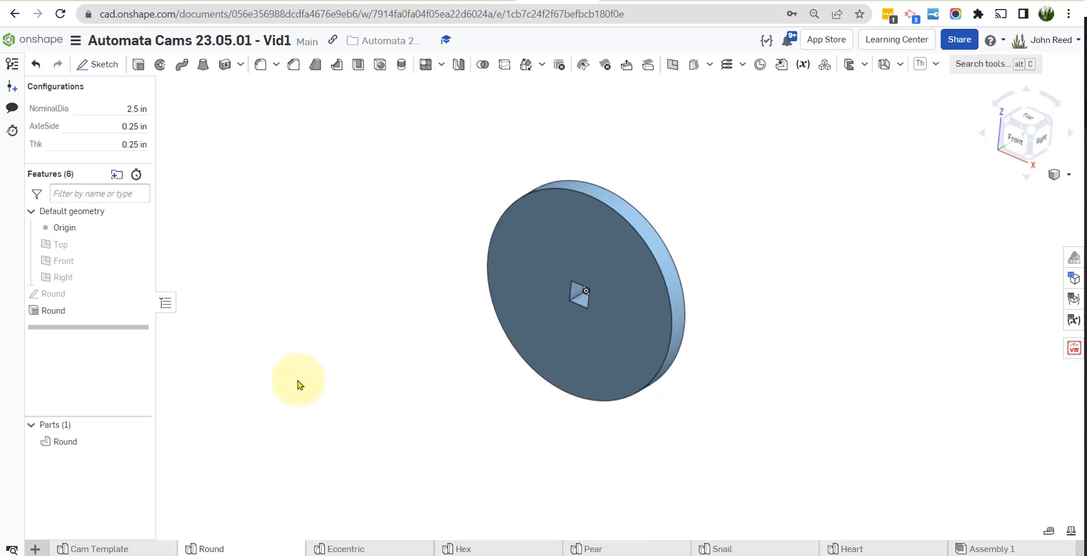
{"action": "right_click", "coordinate": [474, 404]}
{"action": "left_click", "coordinate": [478, 396]}
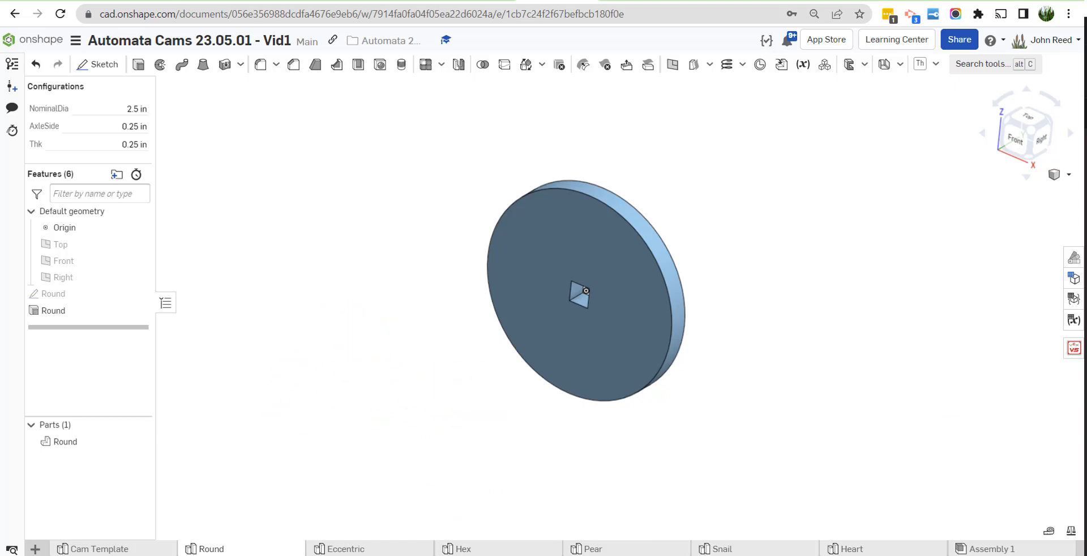